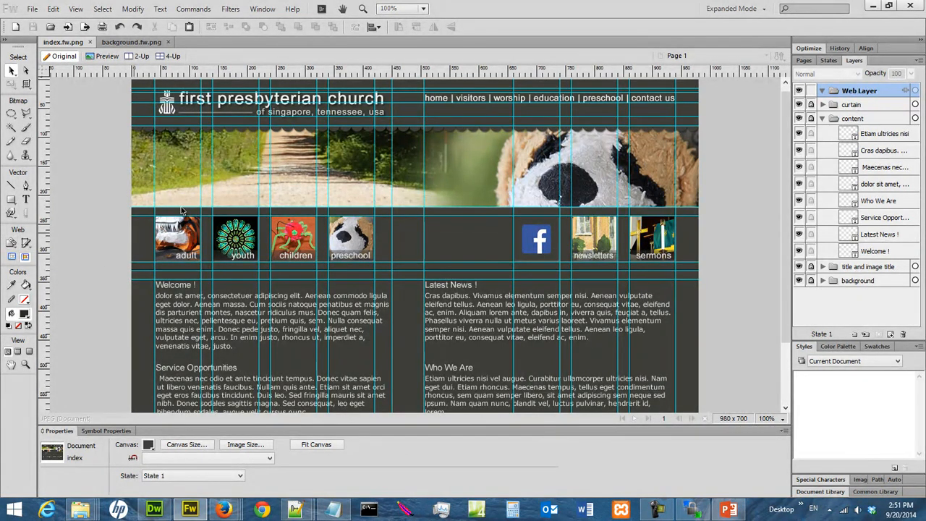
- Cut a 980 × 15 rectangular slice across the page's top strip at X 0, Y 0
left_click(27, 246)
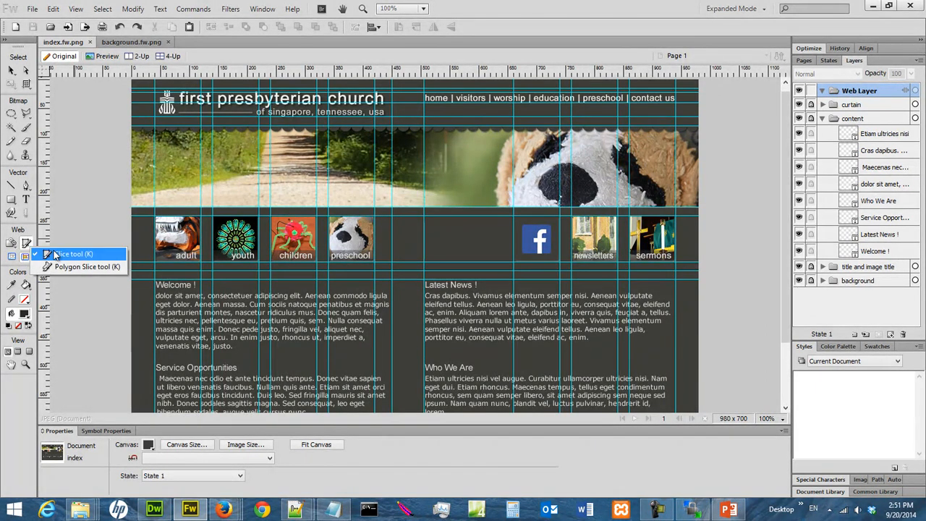
left_click(58, 254)
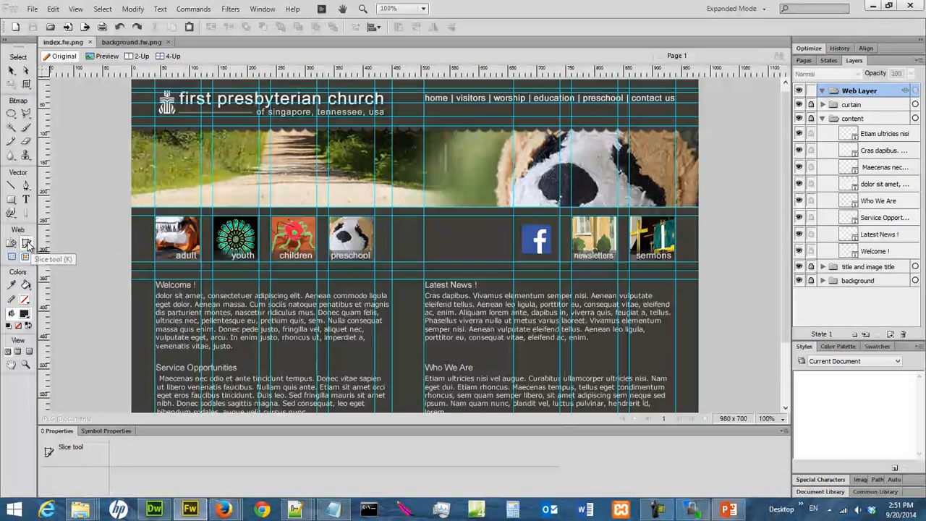
left_click(28, 247)
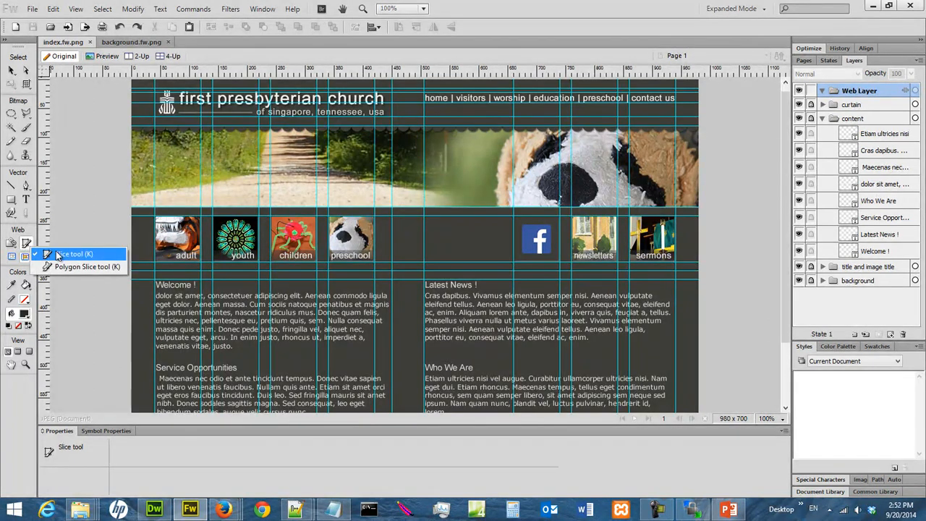
left_click(58, 254)
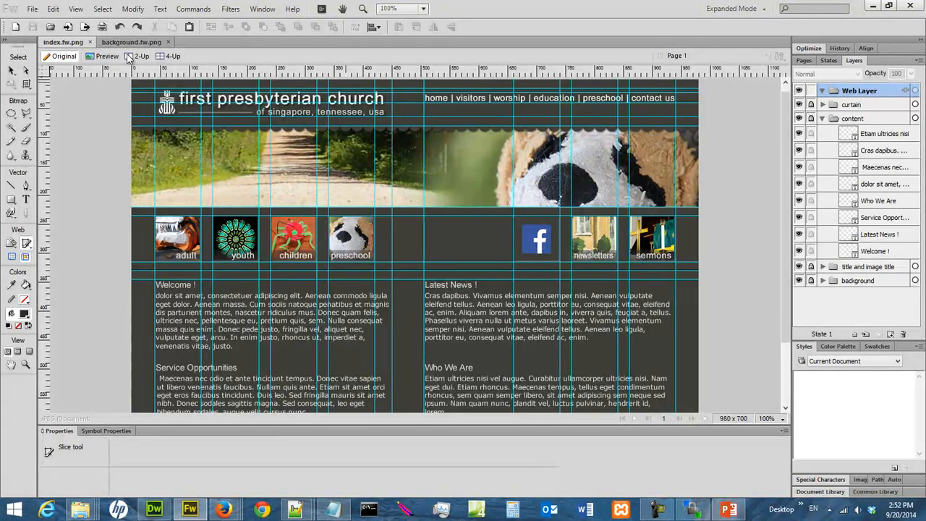
left_click_drag(131, 83, 697, 87)
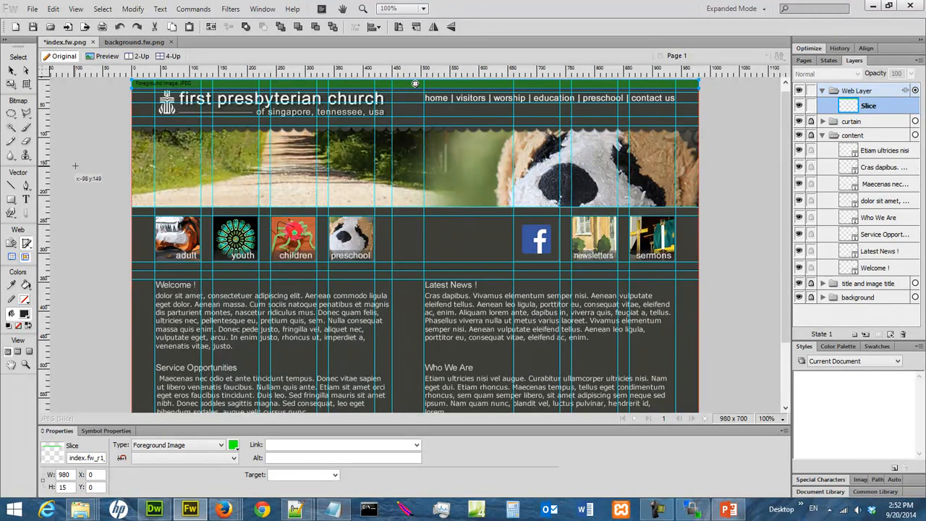
- Slice the header's left margin, church name, the strip under it, and the 55 × 65 gap before the nav links
left_click_drag(133, 96, 153, 126)
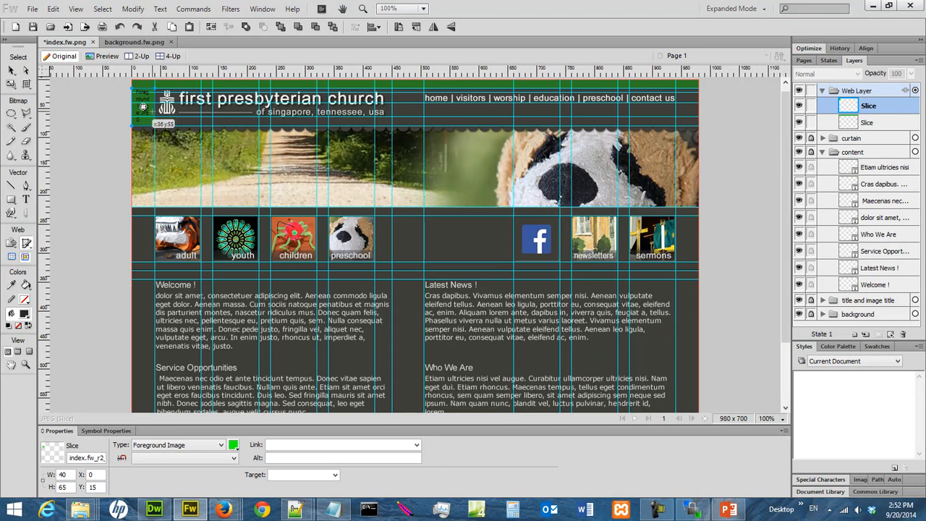
left_click_drag(155, 89, 392, 118)
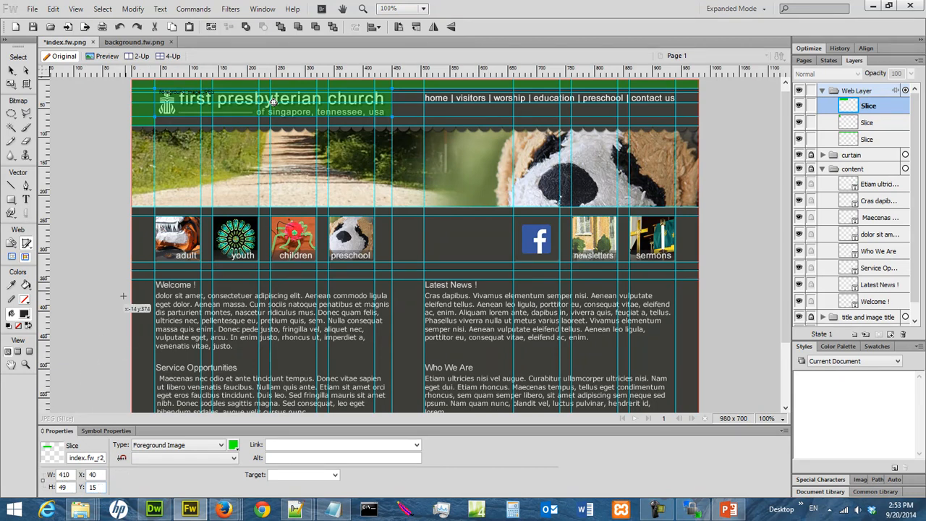
left_click_drag(160, 127, 391, 127)
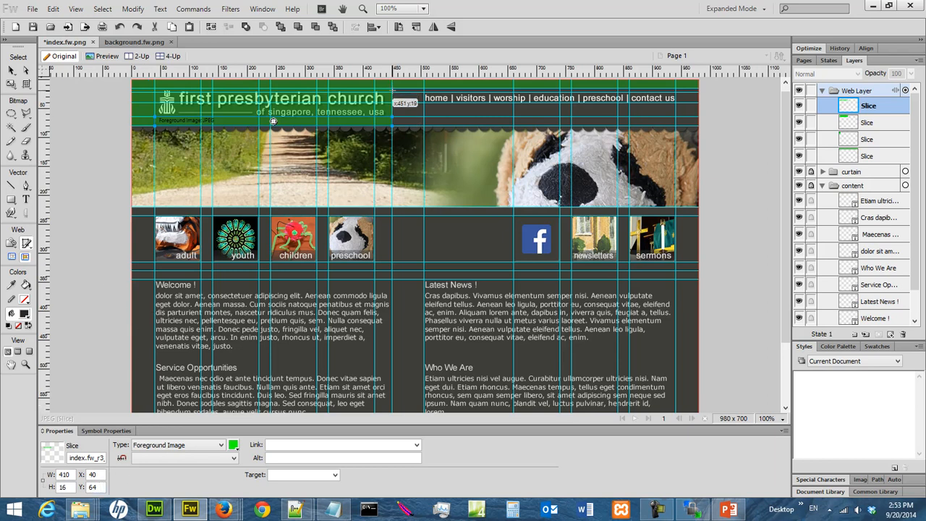
left_click_drag(393, 87, 424, 127)
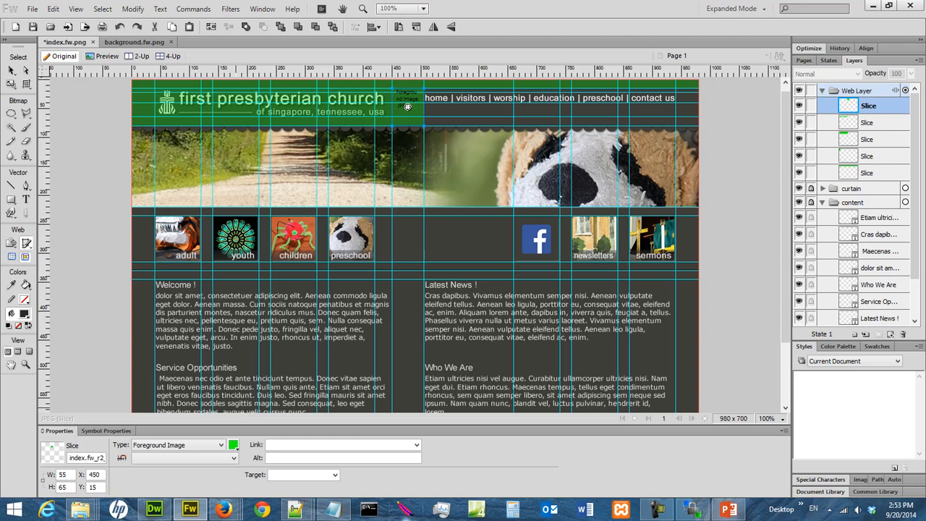
- At 200% zoom, slice above, over and below the nav links, plus the 40 × 65 right end
left_click(780, 419)
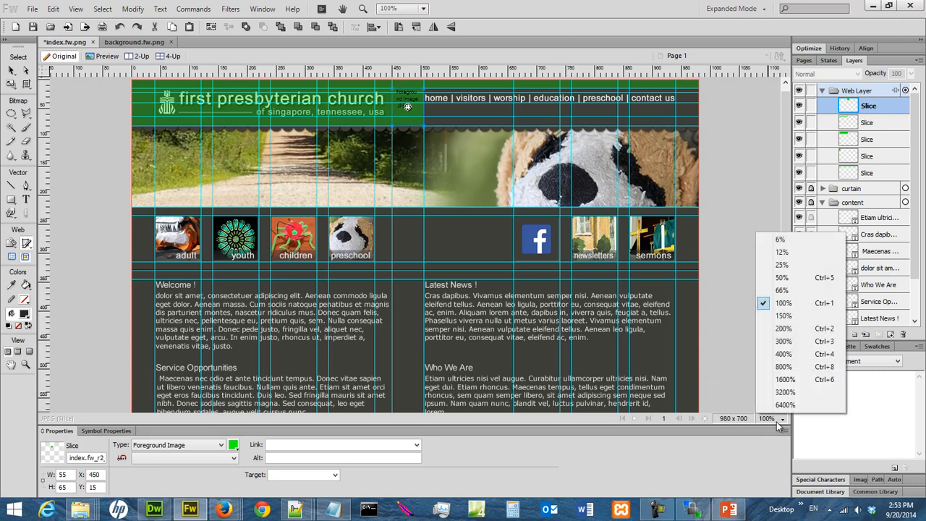
left_click(802, 331)
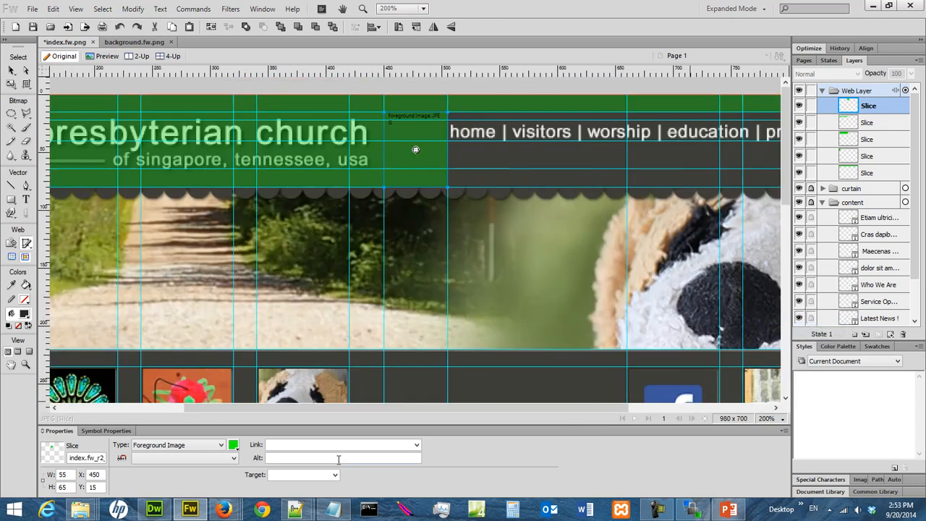
left_click_drag(363, 407, 536, 411)
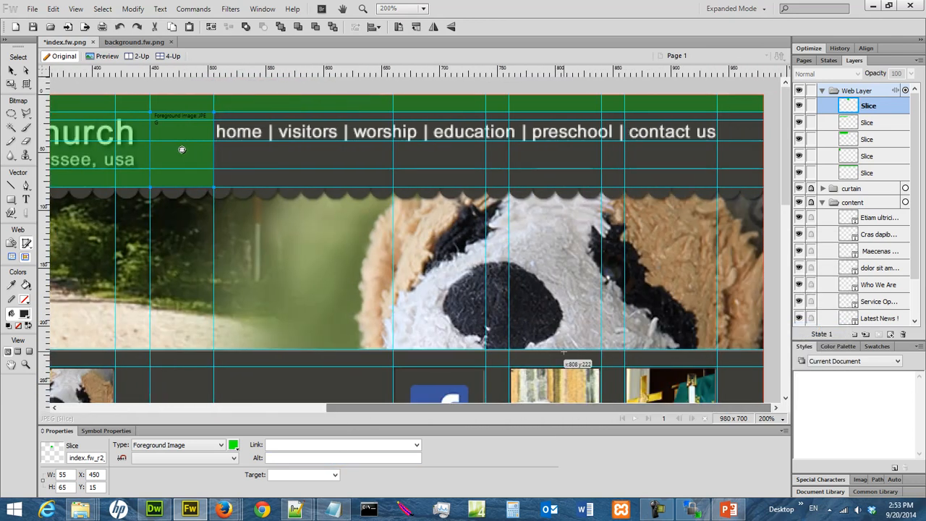
left_click_drag(214, 112, 717, 119)
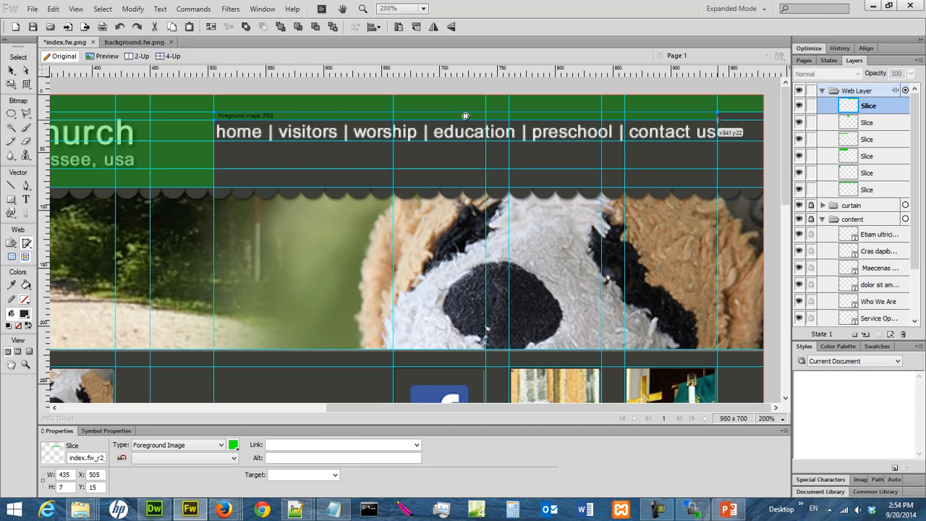
left_click_drag(215, 118, 717, 141)
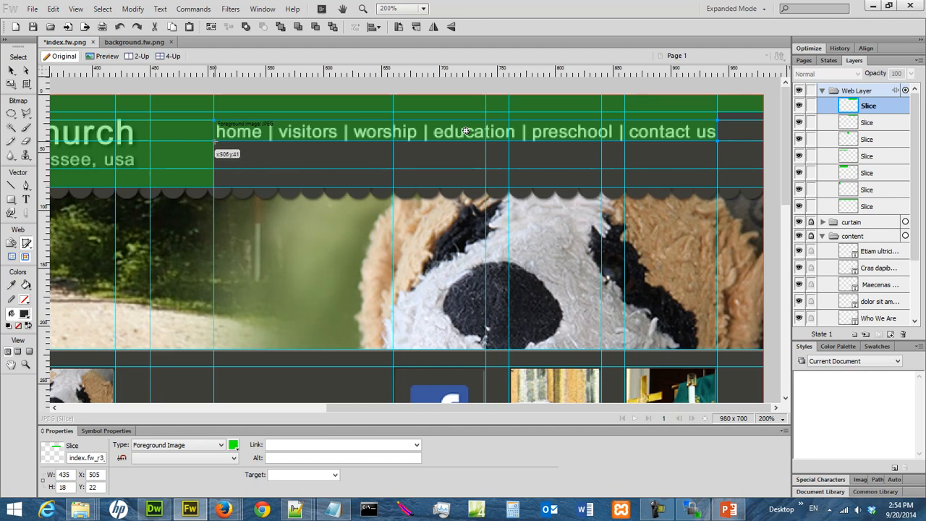
left_click_drag(215, 141, 716, 186)
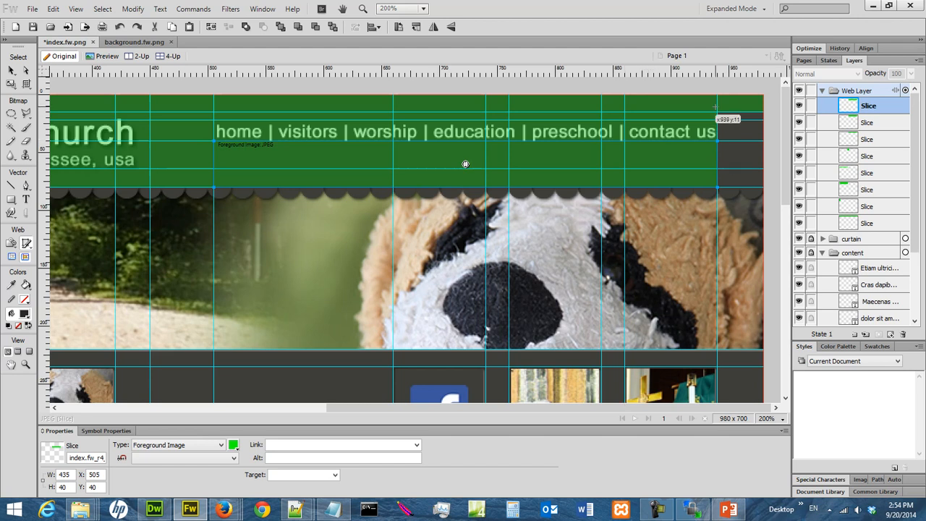
left_click_drag(718, 112, 765, 187)
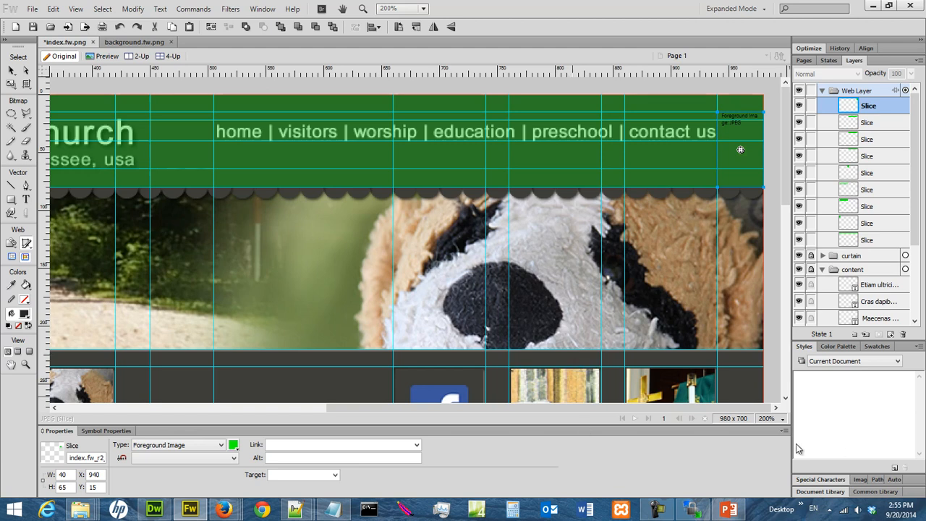
- At 100% zoom, slice the full-width banner photo, save, then slice the 980 × 15 strip at Y 220
left_click(767, 419)
left_click(785, 302)
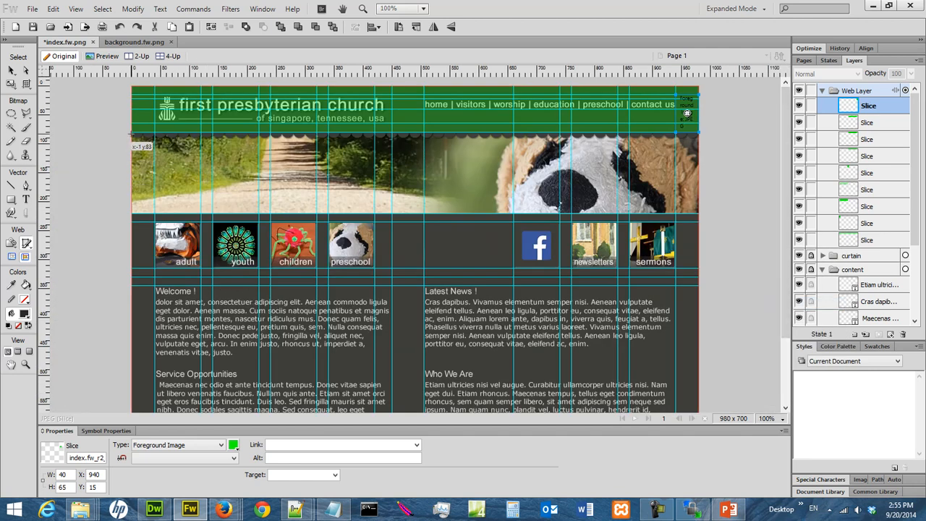
left_click_drag(132, 132, 698, 215)
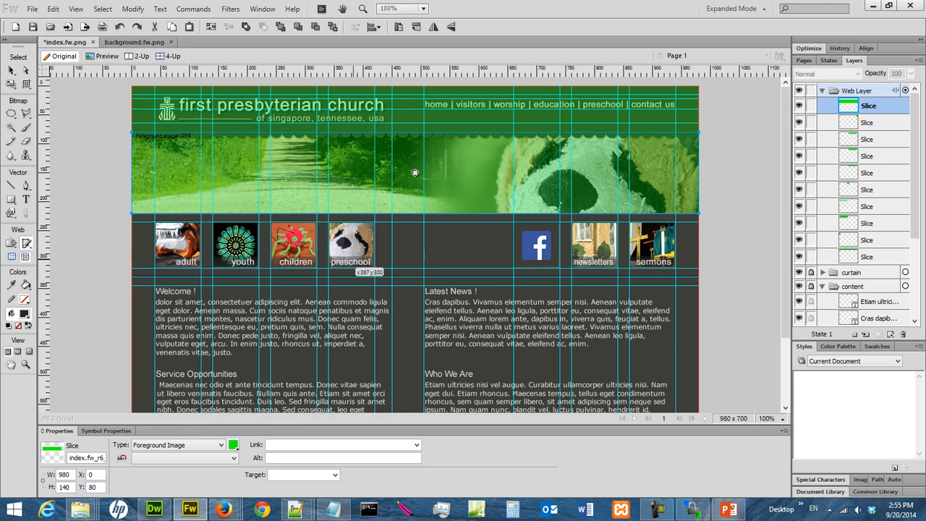
left_click(33, 26)
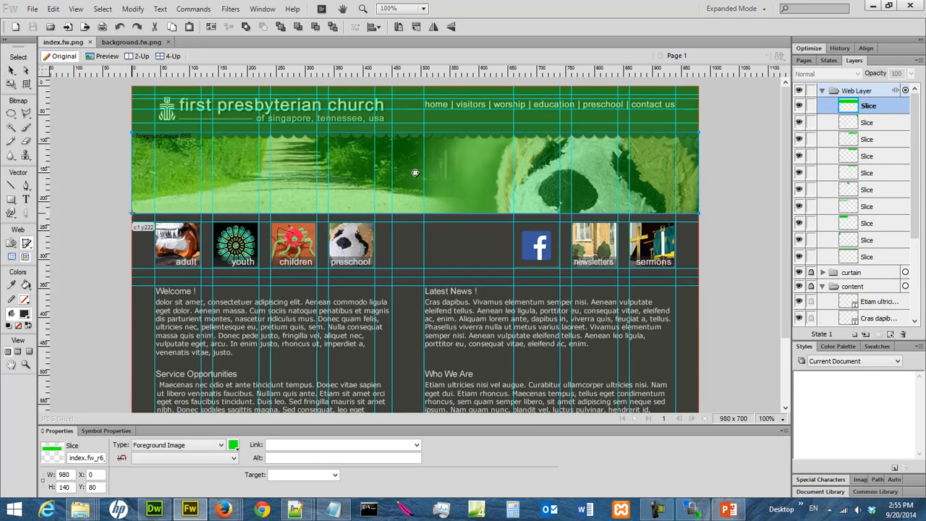
left_click_drag(131, 214, 698, 225)
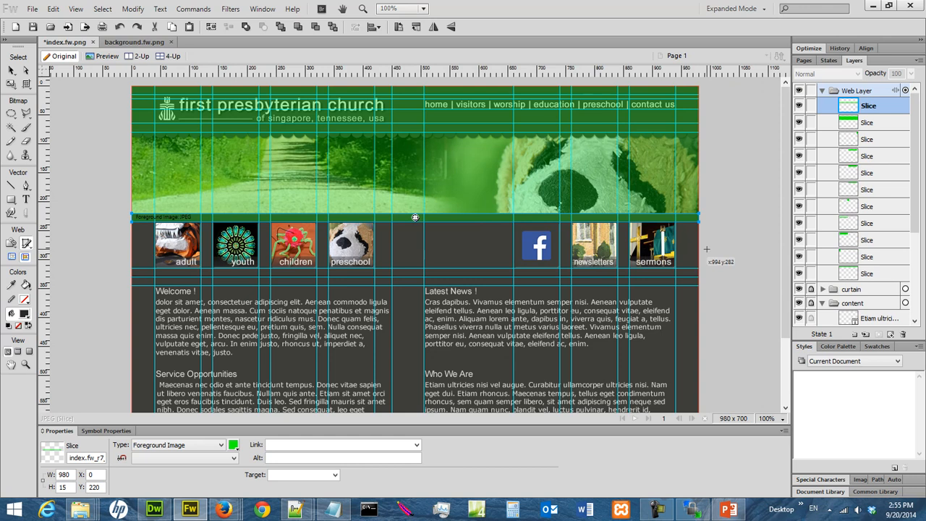
left_click_drag(786, 237, 790, 275)
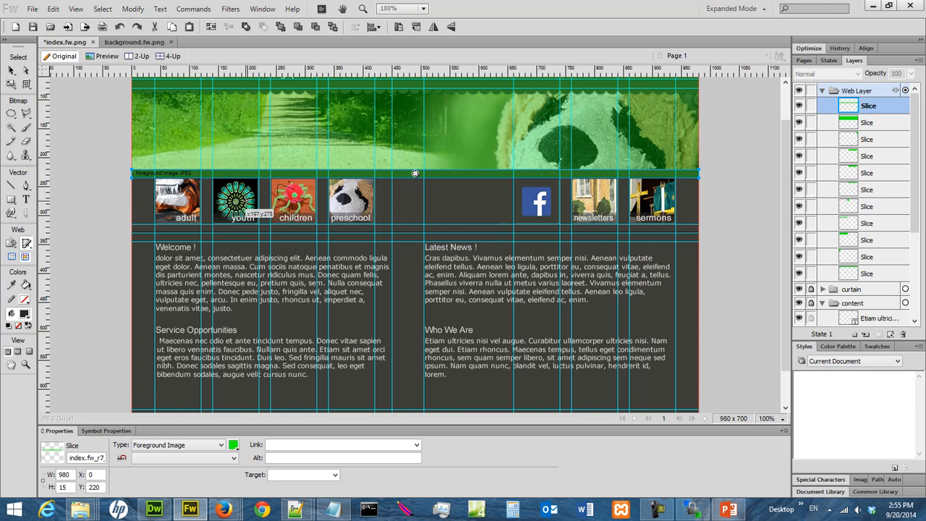
- At 200% zoom, slice the icon row's left margin, the adult image and the gap after it
left_click(761, 423)
left_click(792, 330)
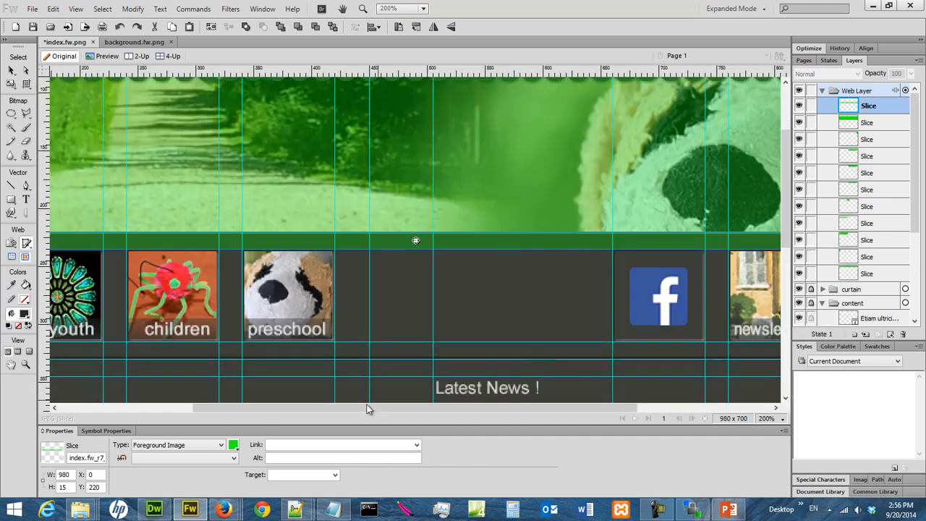
left_click_drag(312, 409, 139, 418)
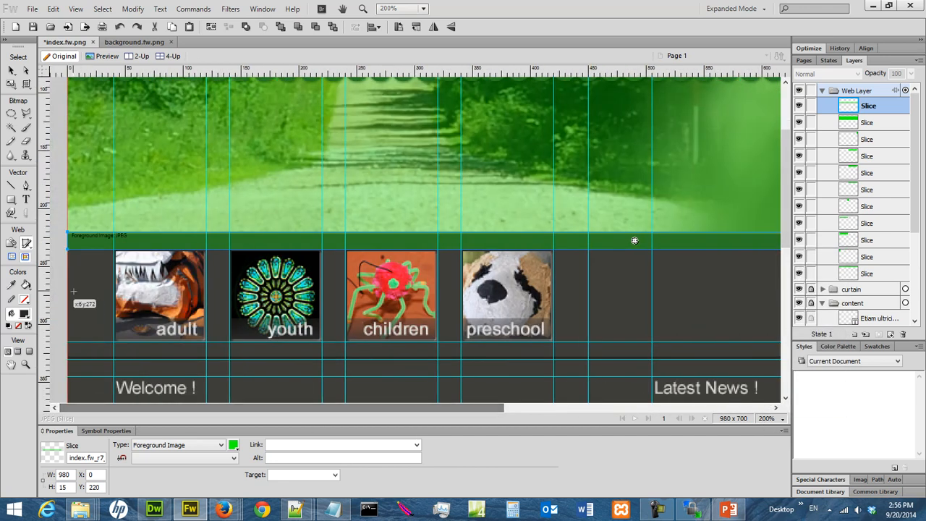
left_click_drag(68, 249, 113, 341)
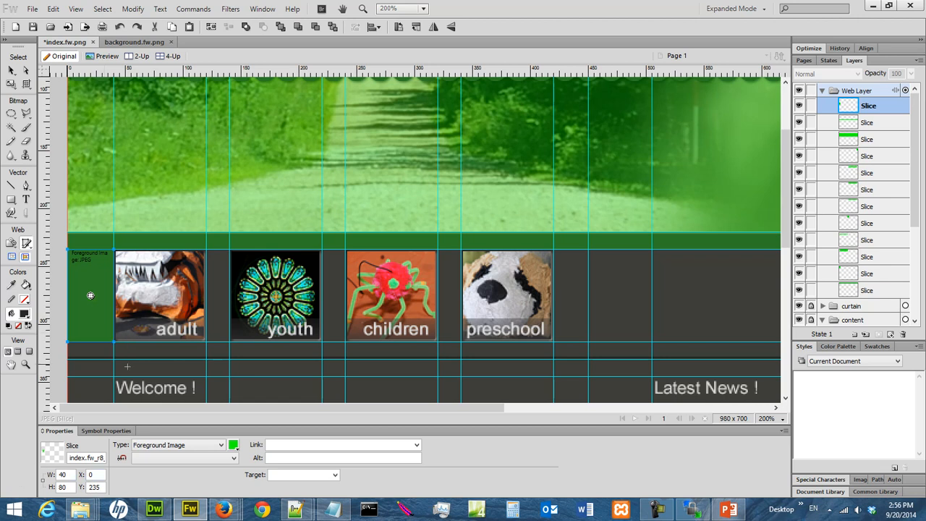
left_click_drag(114, 250, 206, 340)
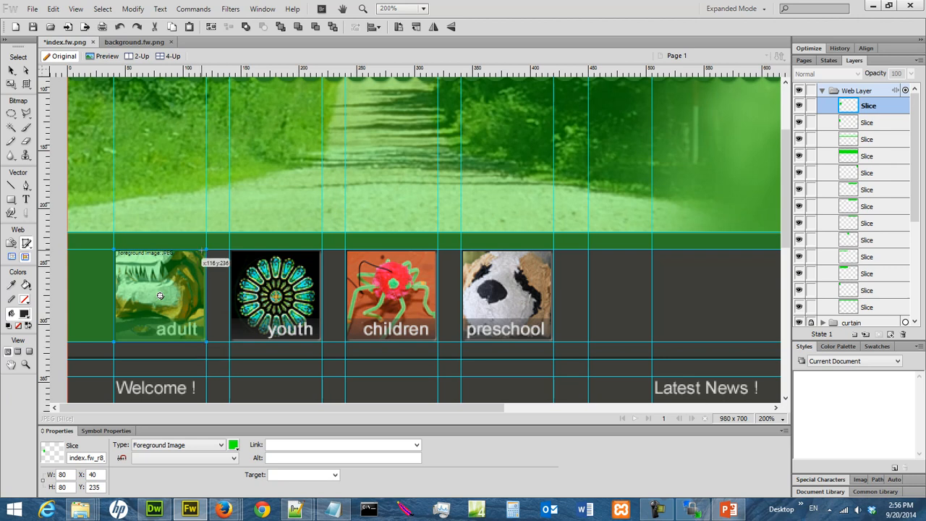
left_click_drag(206, 249, 229, 340)
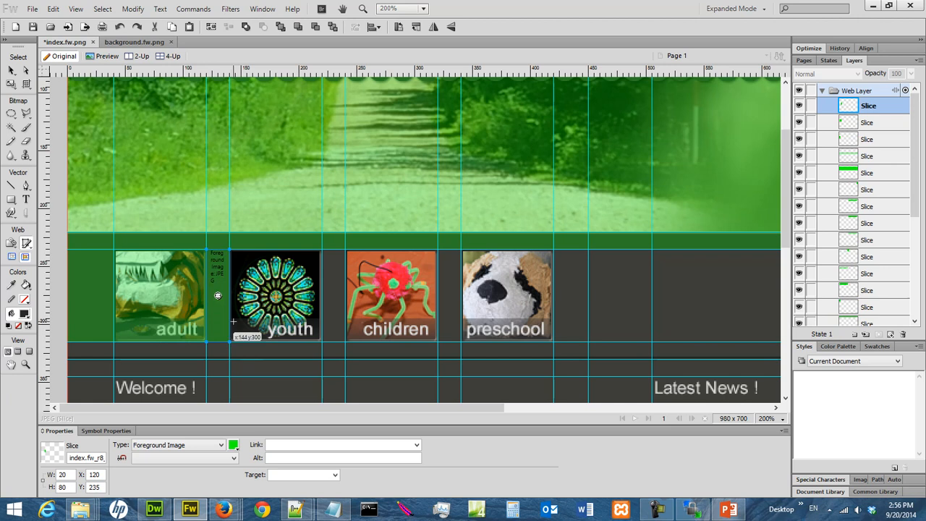
- Slice the youth, children and 80 × 80 preschool images and the gaps between them
left_click_drag(230, 250, 321, 342)
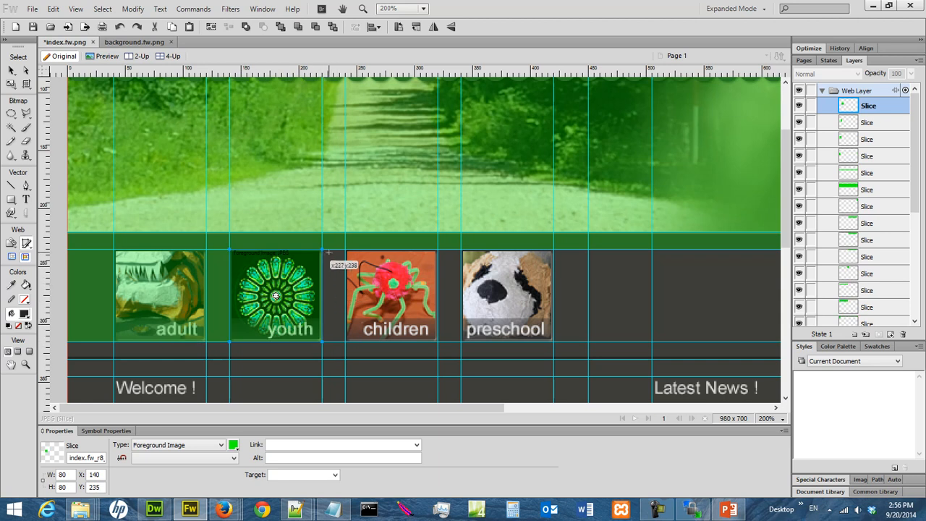
left_click_drag(322, 250, 345, 342)
left_click_drag(346, 250, 438, 342)
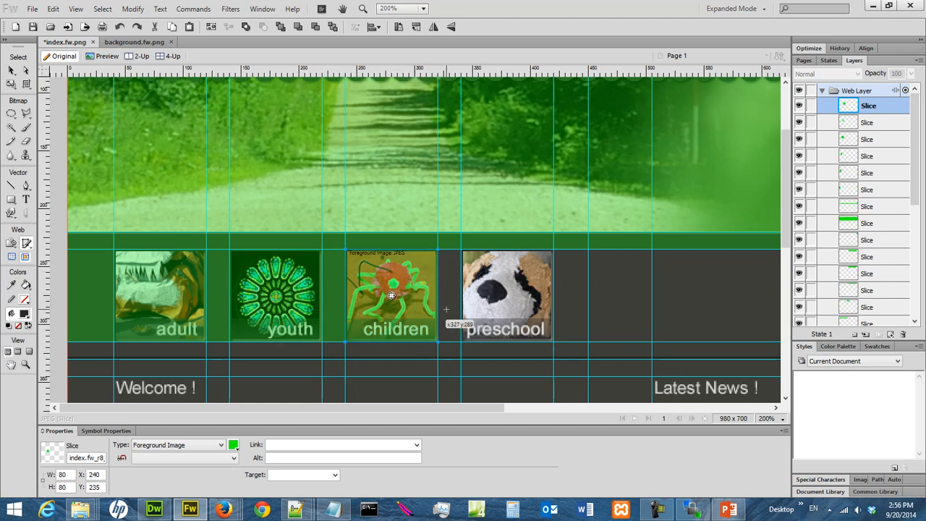
left_click_drag(438, 250, 461, 341)
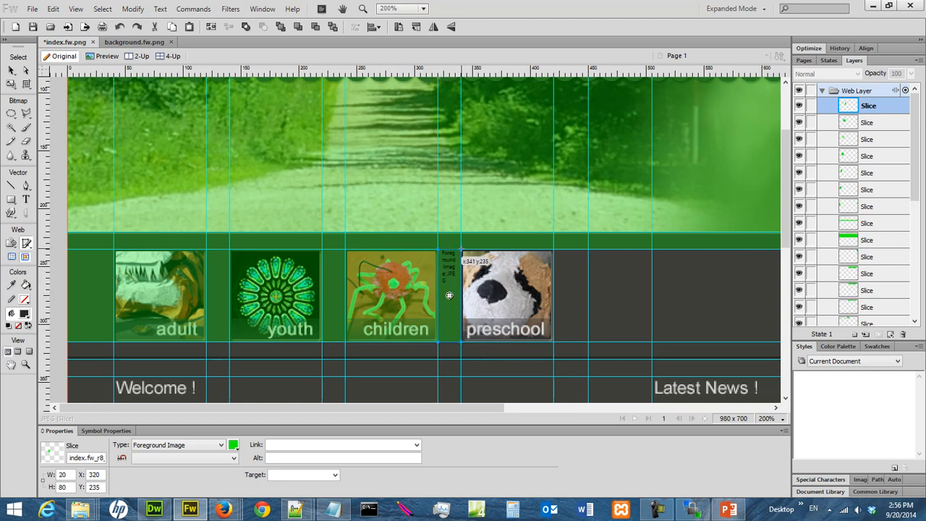
left_click_drag(463, 251, 553, 341)
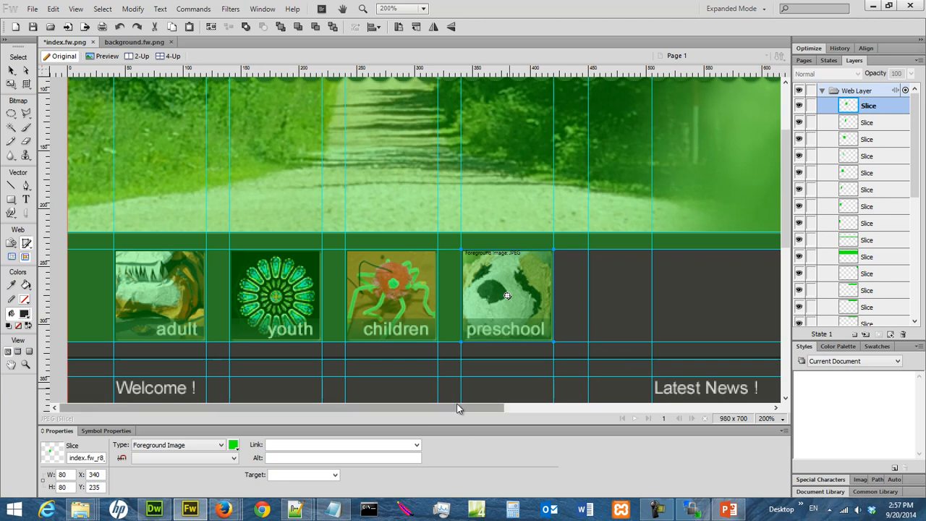
- Slice the wide gap before the Facebook icon, the Facebook icon and the gap after it
left_click_drag(459, 414, 659, 417)
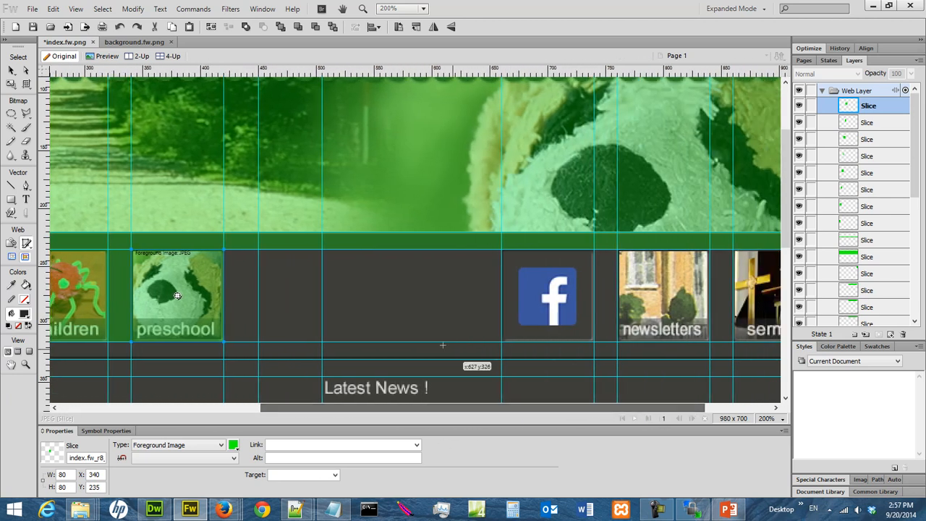
left_click_drag(224, 250, 501, 341)
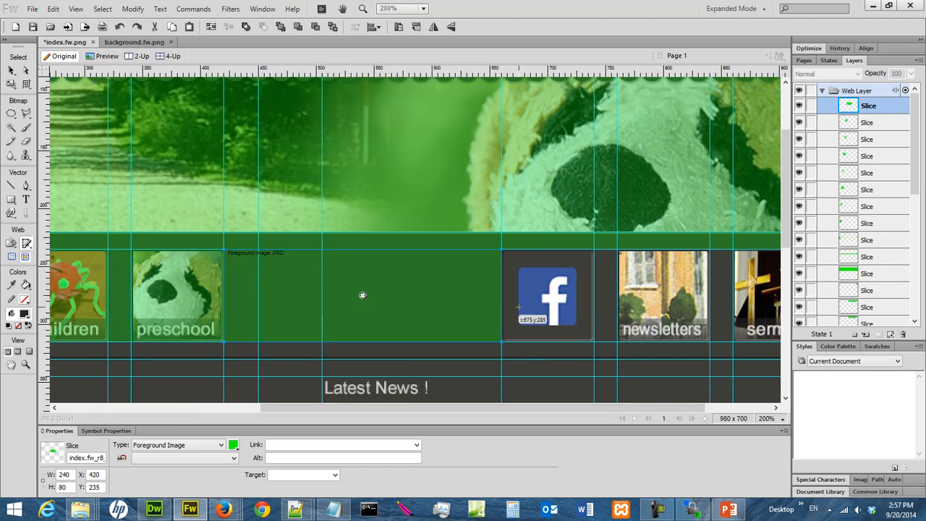
left_click_drag(503, 251, 594, 342)
left_click_drag(594, 252, 616, 345)
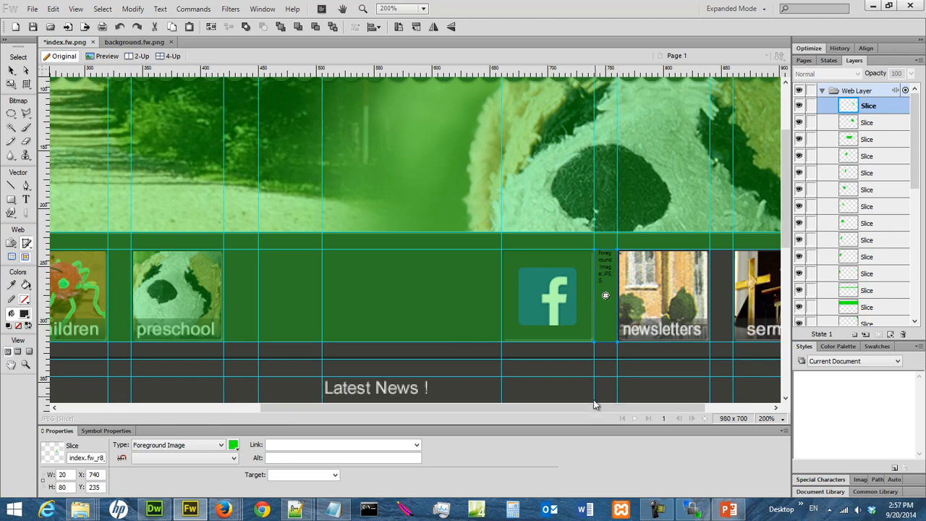
- Slice the newsletters image, the gap to sermons and the 40 × 80 right edge, back at 100%
left_click_drag(590, 411, 646, 410)
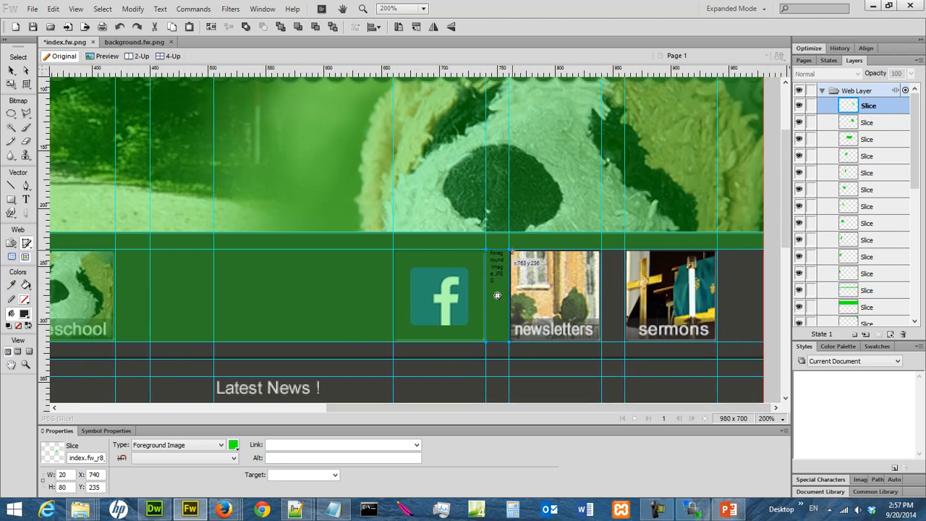
left_click_drag(510, 251, 601, 341)
left_click_drag(601, 251, 717, 341)
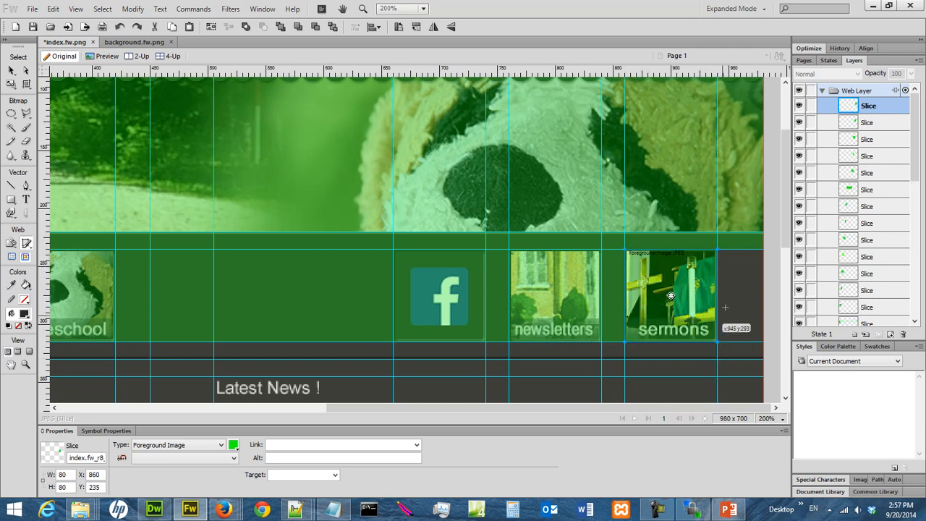
left_click_drag(717, 251, 763, 341)
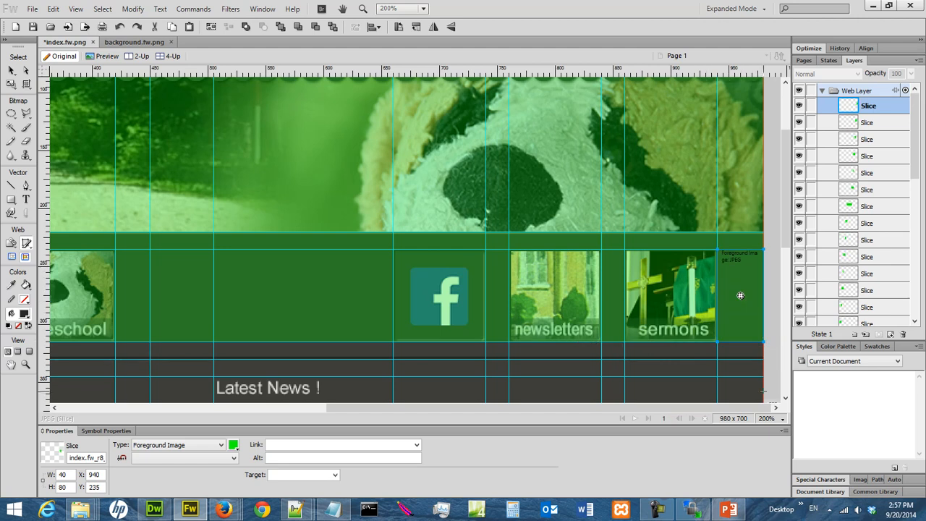
left_click(782, 419)
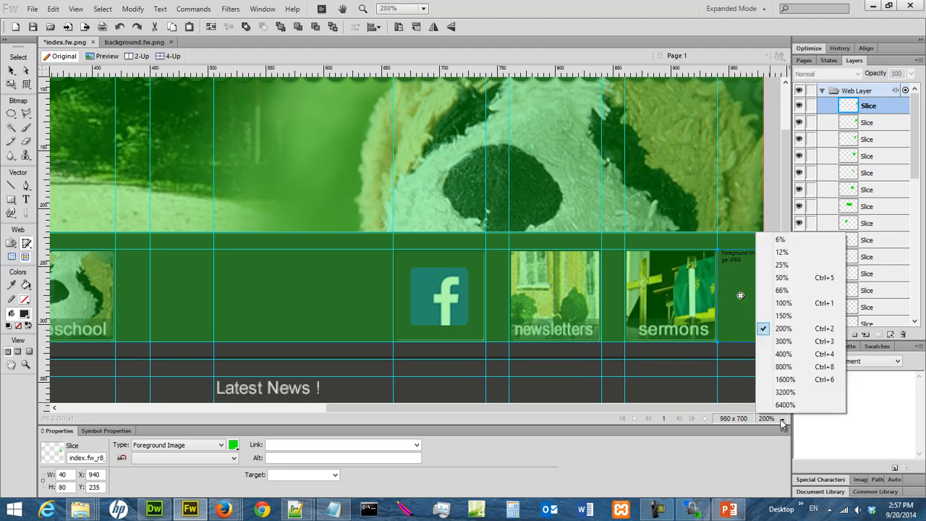
left_click(802, 313)
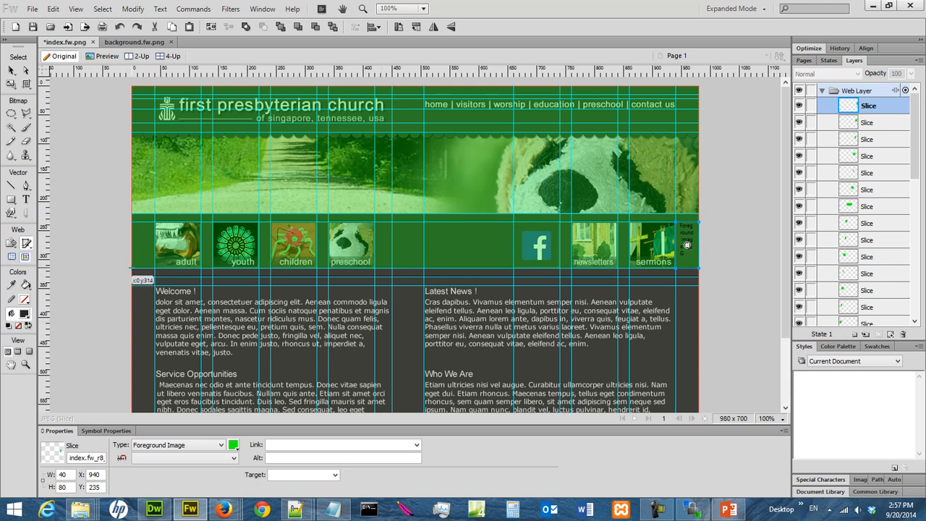
- Add two 980 × 15 full-width strips below the icons and a 40 × 290 left-margin slice at Y 345
left_click_drag(132, 271, 708, 278)
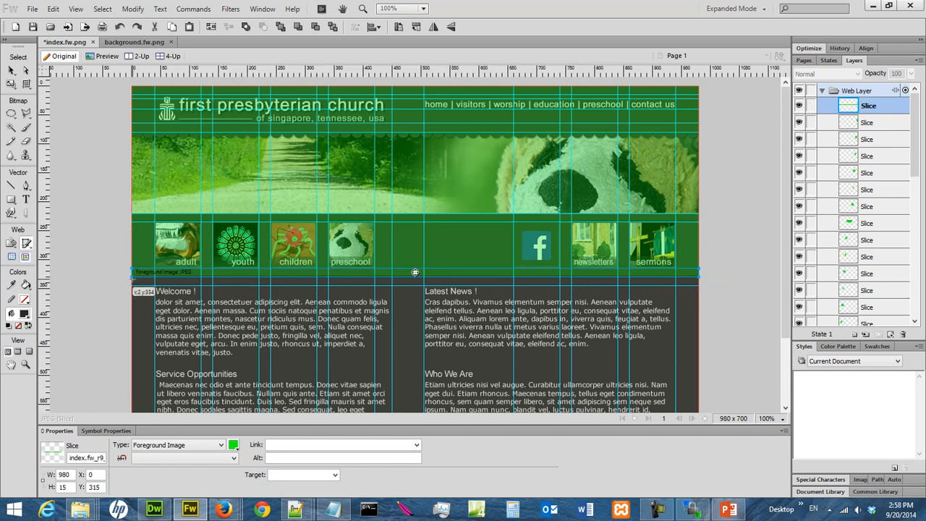
left_click_drag(132, 277, 696, 284)
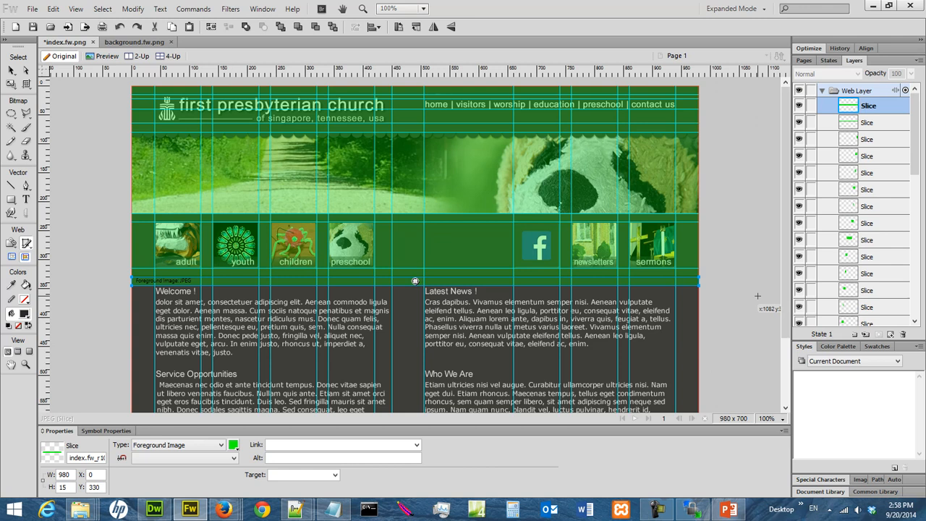
scroll(680, 298, "down", 3)
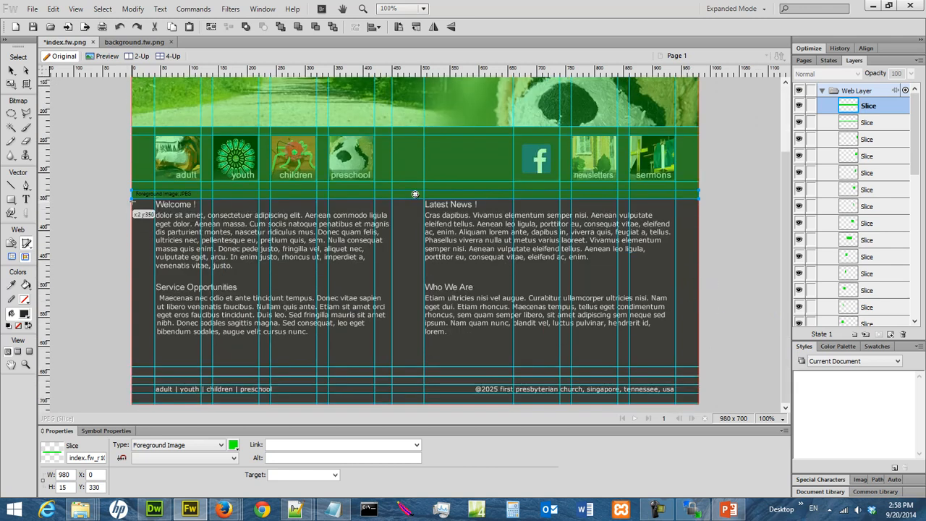
left_click_drag(132, 201, 155, 367)
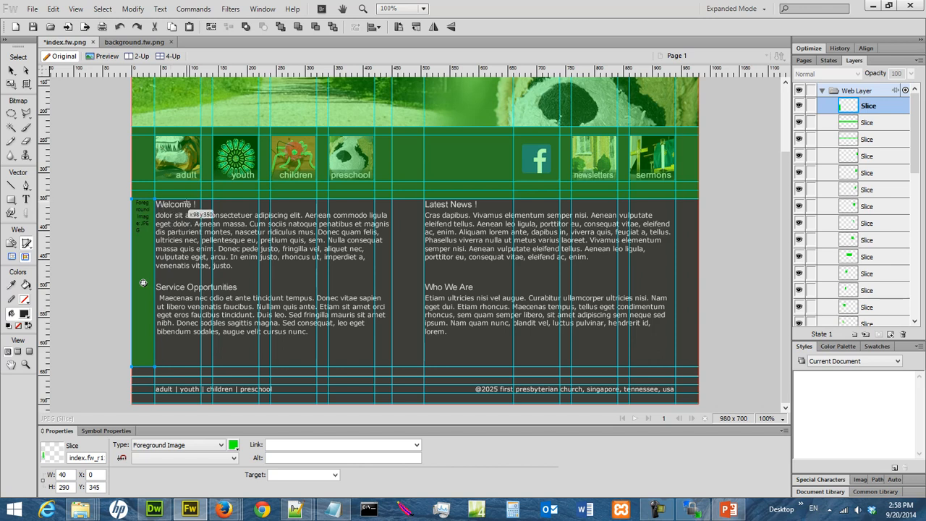
- Slice the left text column, middle gap, right column, 40 × 290 right margin, and a 980 × 17 strip at Y 635
left_click_drag(155, 200, 390, 365)
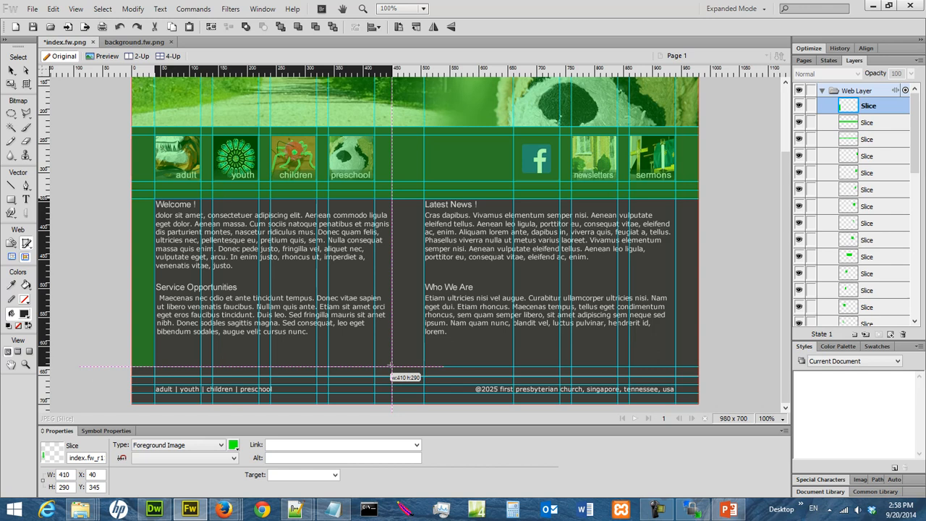
left_click_drag(391, 367, 391, 366)
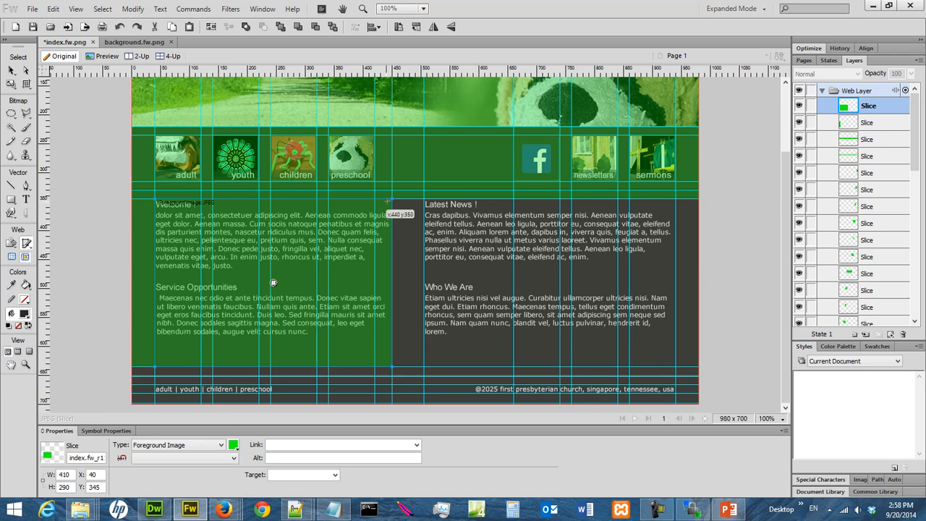
left_click_drag(392, 199, 424, 364)
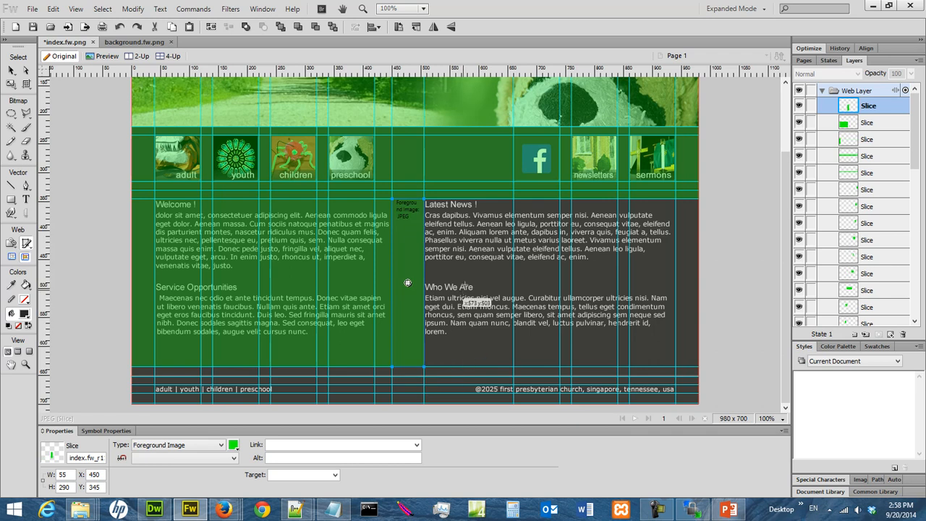
left_click_drag(424, 200, 674, 368)
left_click_drag(678, 200, 698, 368)
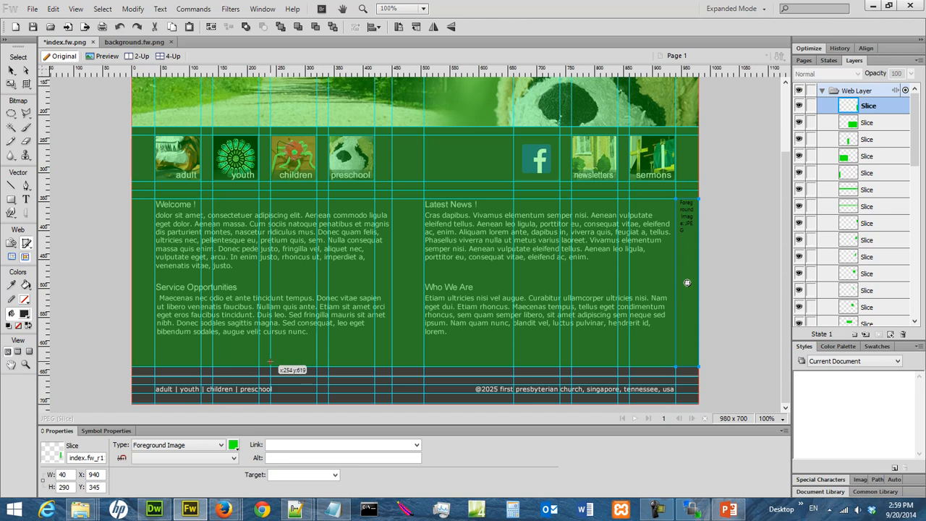
left_click_drag(131, 367, 697, 374)
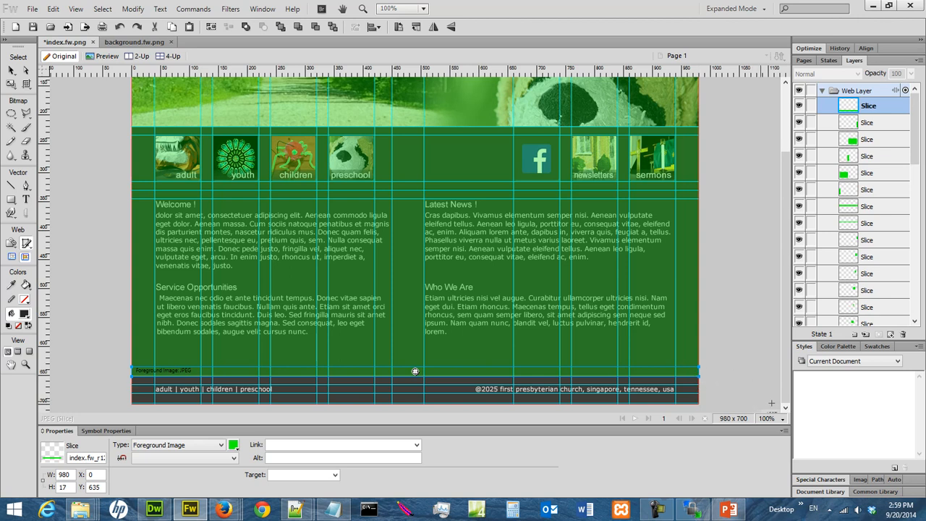
- At 200% zoom, change the strip slice's height to 15 px
left_click(773, 423)
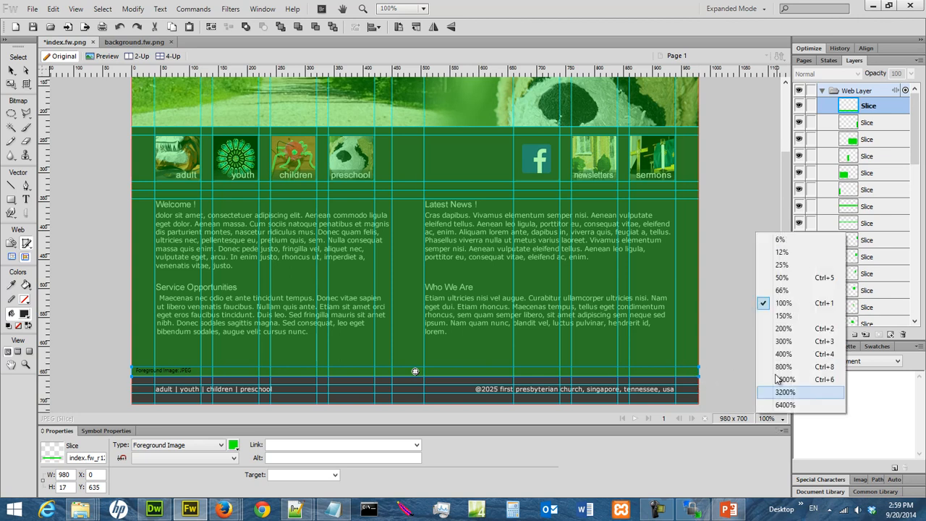
left_click(784, 330)
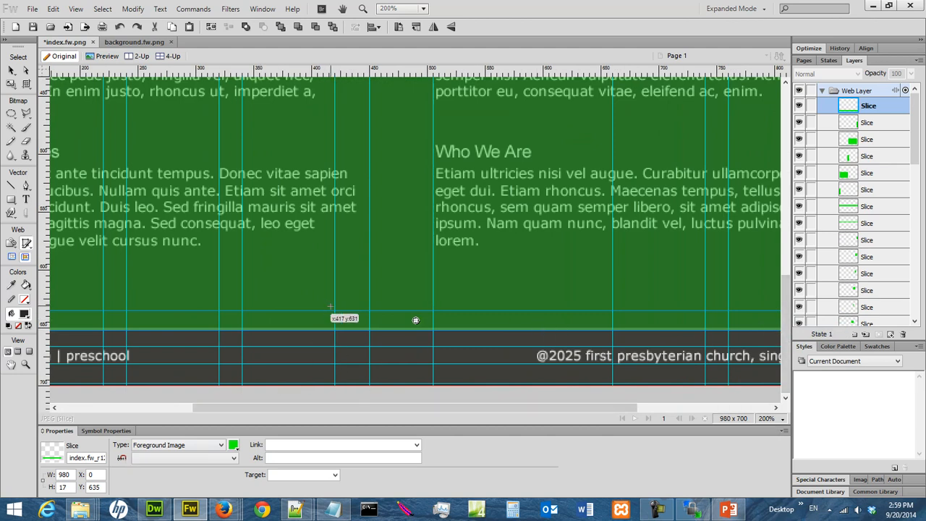
left_click_drag(313, 410, 181, 409)
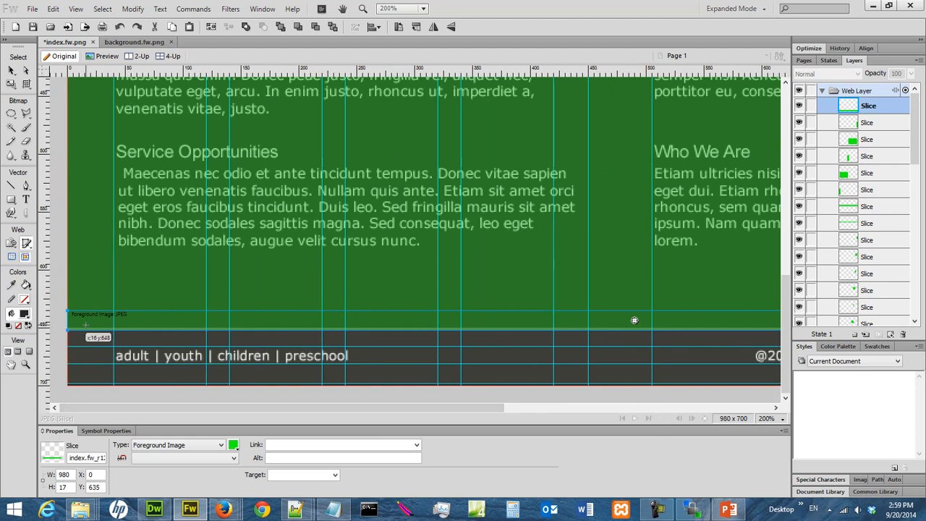
left_click(71, 488)
key("BackSpace")
type("5")
key("Return")
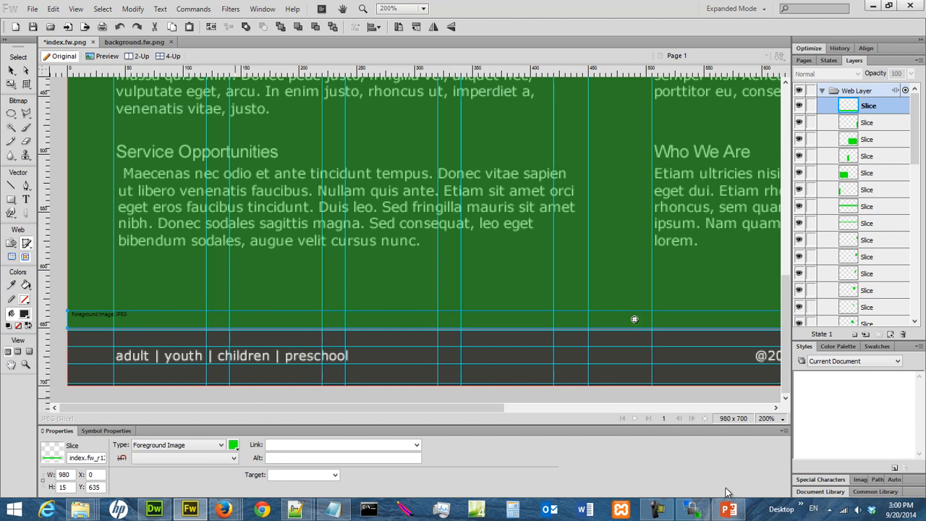
- At 400% zoom, draw the 980 × 2 slice at Y 650 along the footer's top edge, then view at 100%
left_click(777, 420)
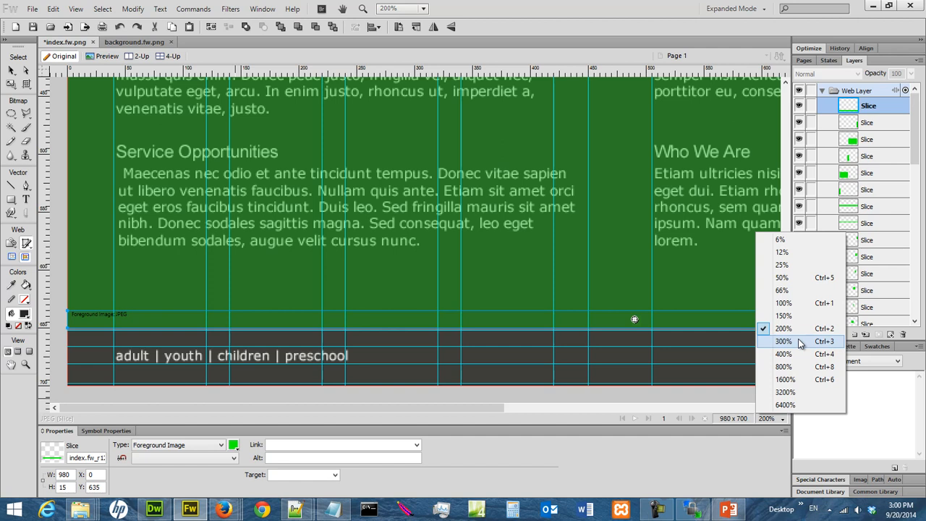
left_click(784, 353)
left_click_drag(416, 413, 165, 412)
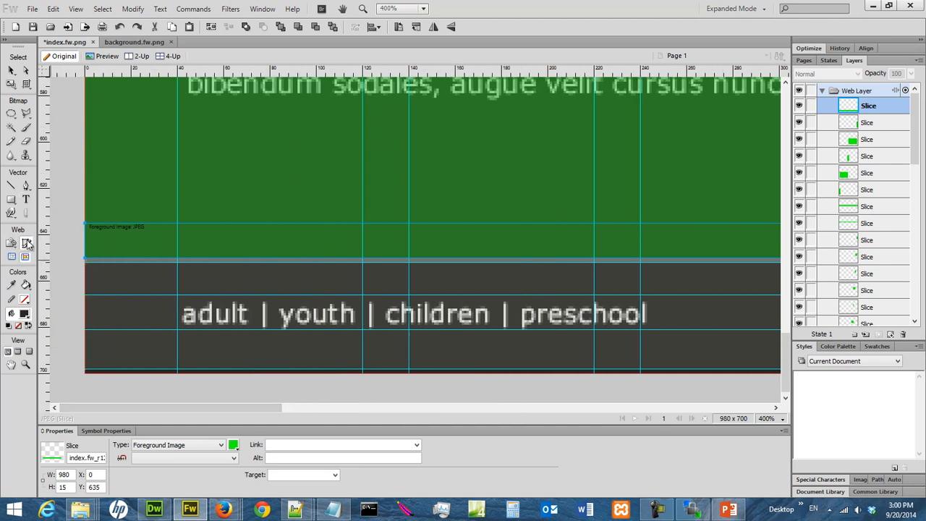
left_click_drag(85, 258, 746, 266)
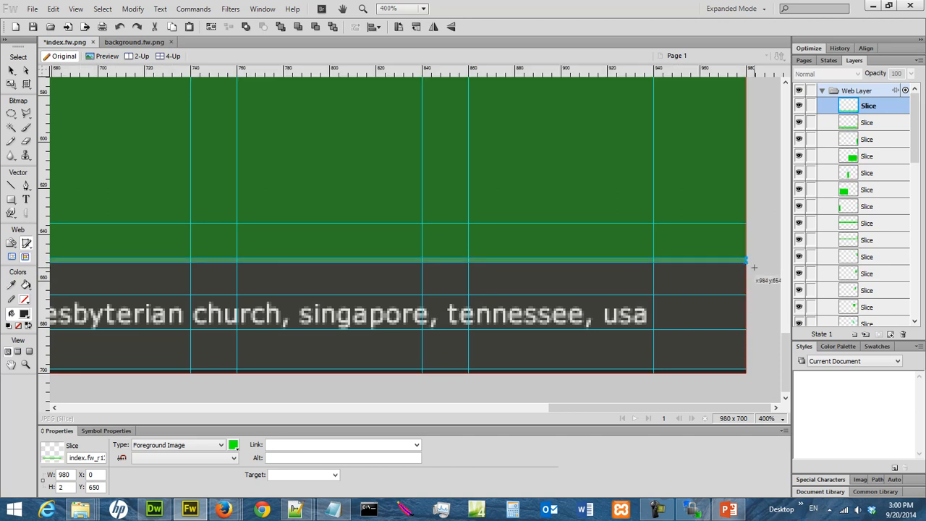
left_click_drag(663, 409, 175, 438)
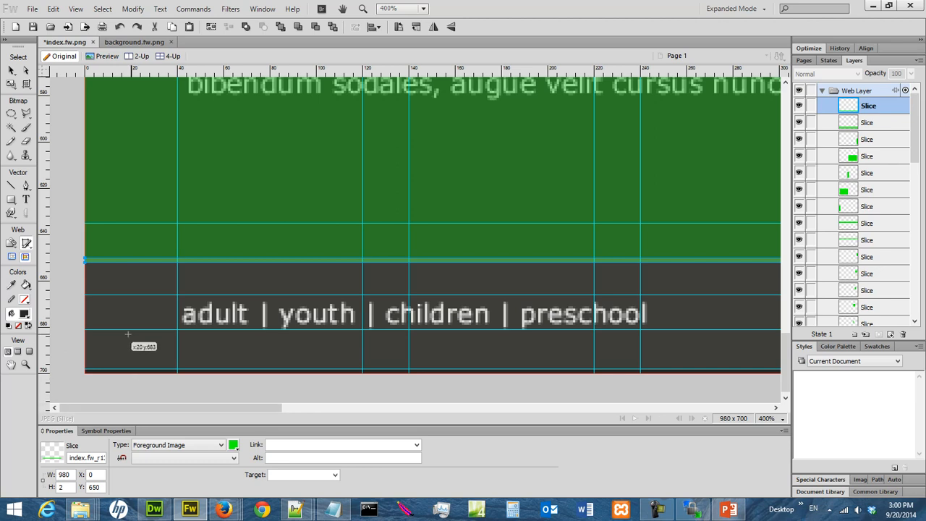
left_click(782, 420)
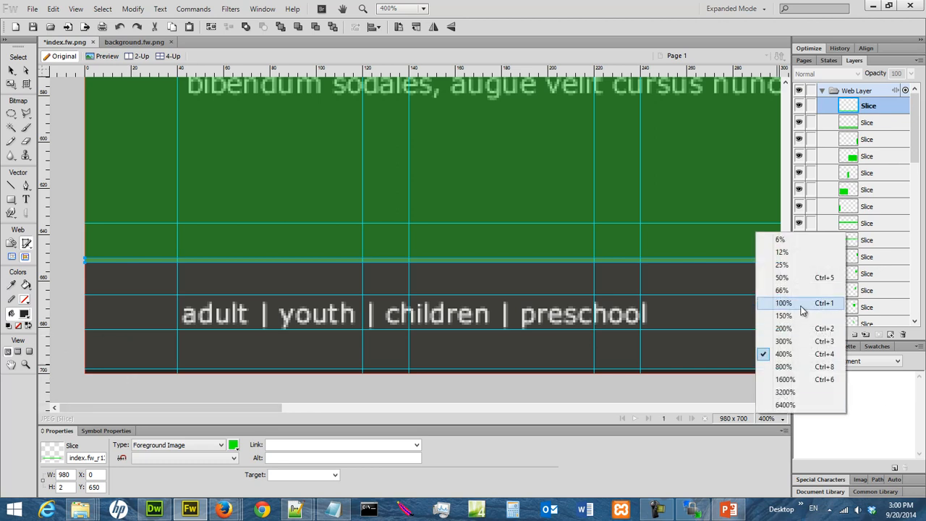
left_click(796, 304)
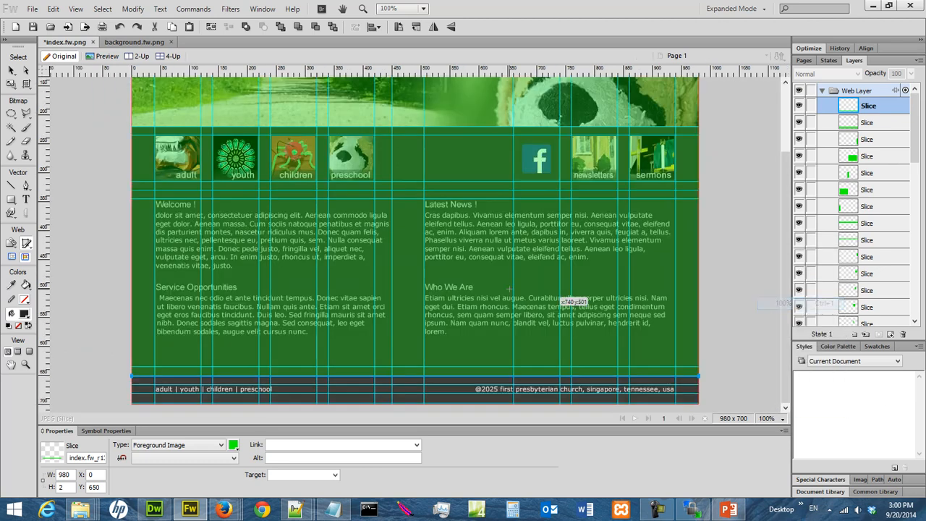
- At 150% zoom, undo a stray small slice and slice the footer's full-width upper band
left_click(783, 418)
left_click(802, 317)
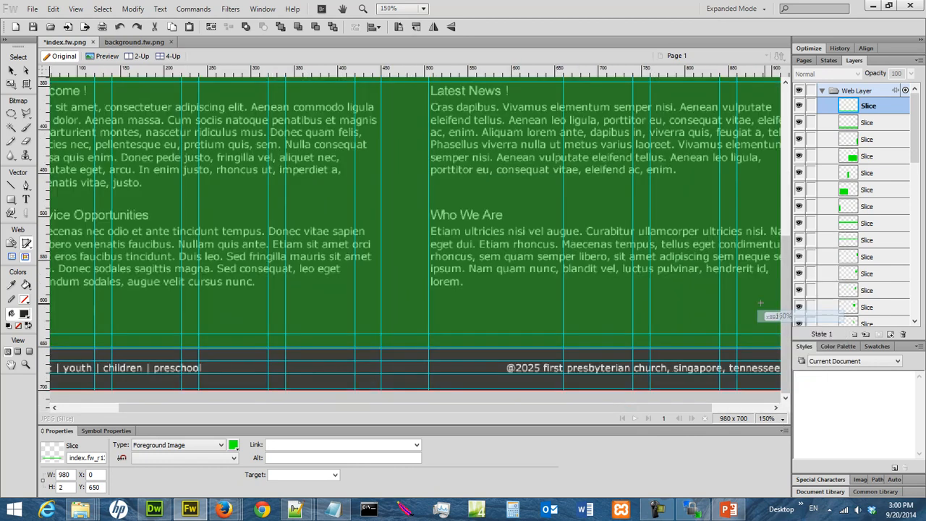
left_click(80, 409)
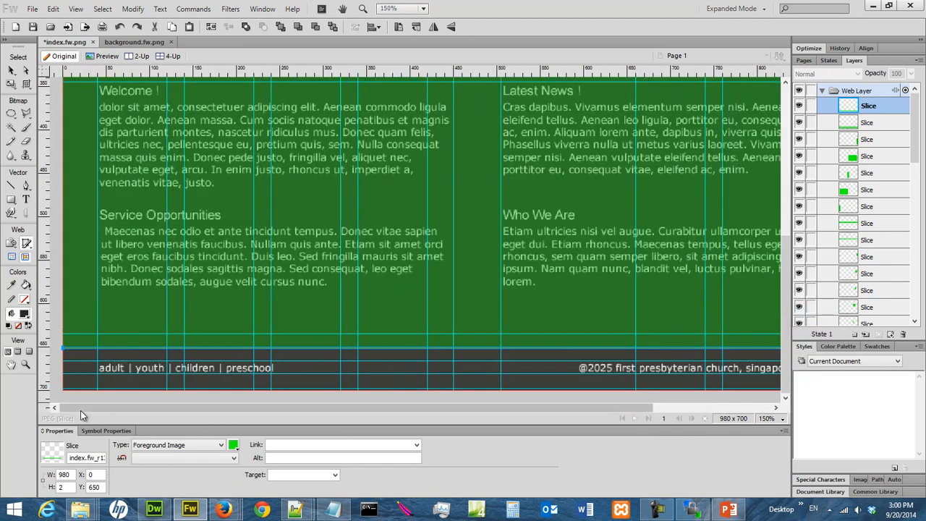
left_click_drag(64, 349, 132, 356)
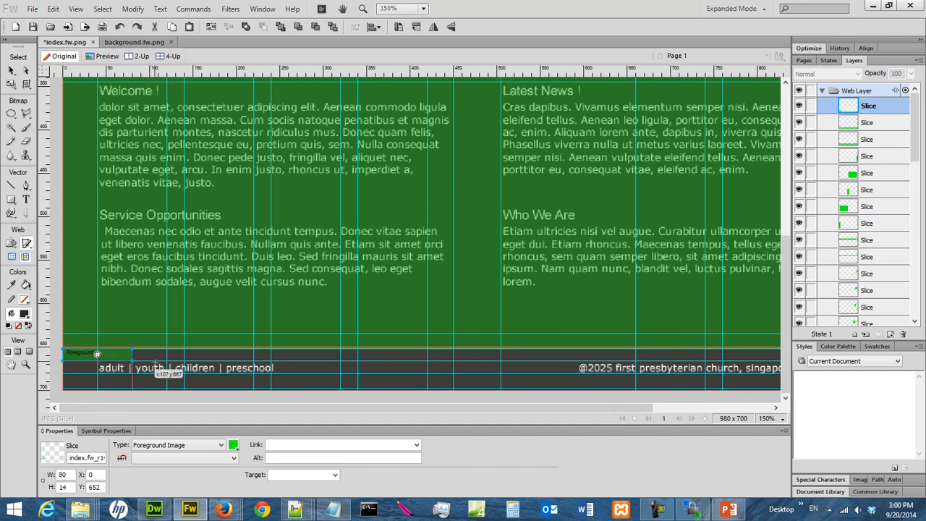
left_click(119, 26)
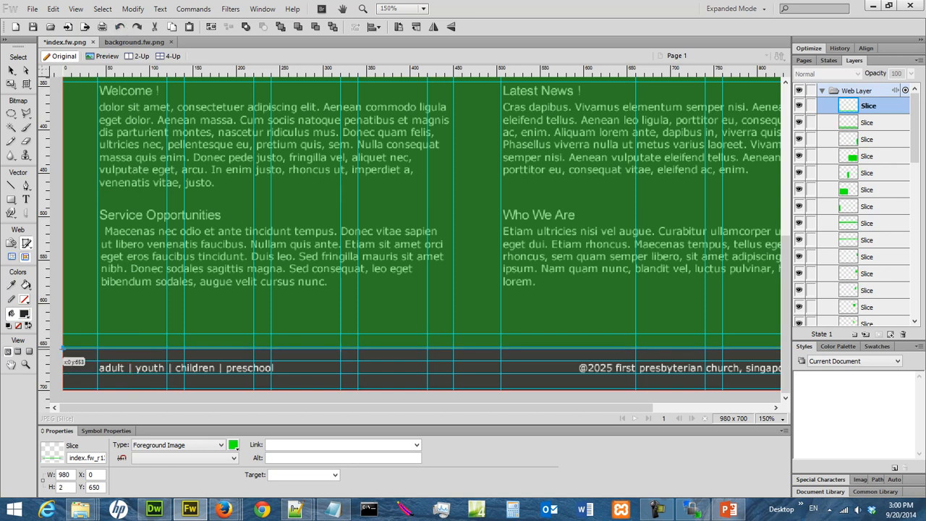
left_click_drag(63, 350, 769, 361)
left_click_drag(745, 408, 484, 434)
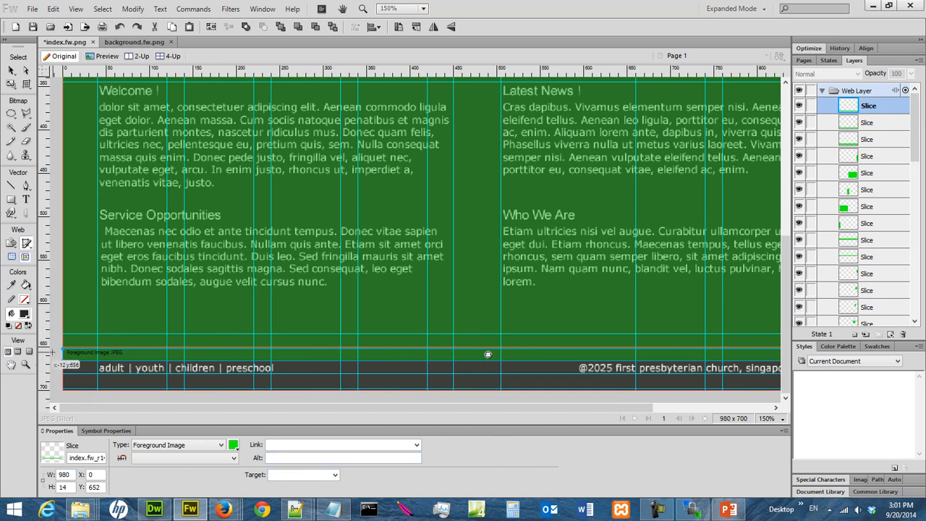
- Slice the footer text row's left margin, links, gap, copyright line and 40 × 15 right margin
left_click_drag(63, 368, 97, 373)
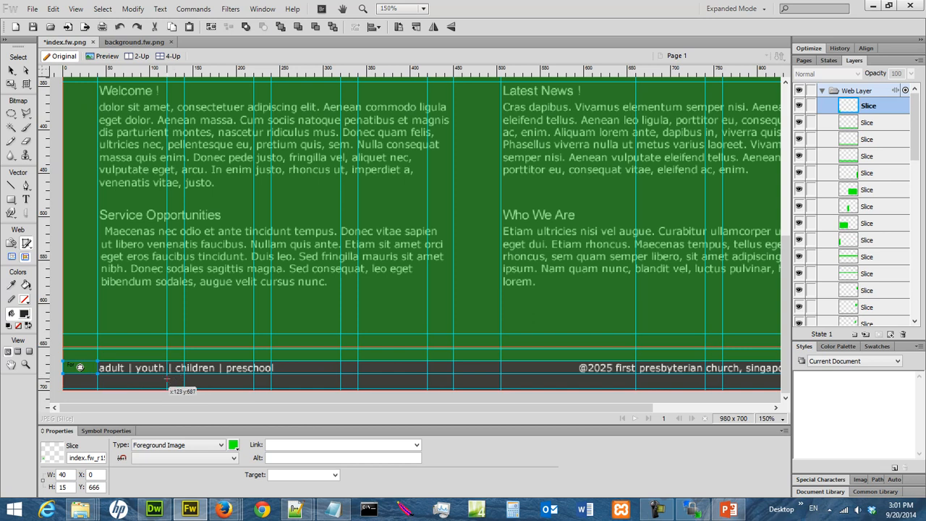
left_click_drag(99, 360, 453, 374)
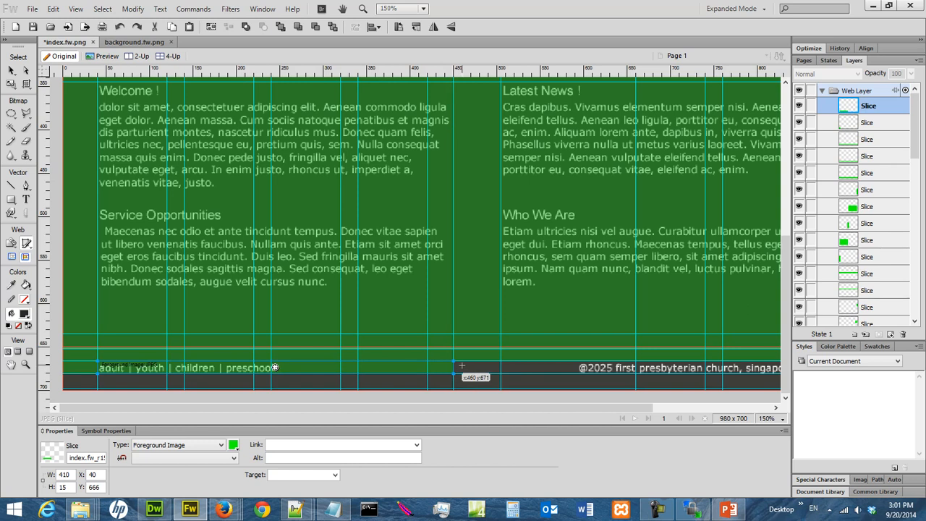
left_click_drag(455, 361, 498, 368)
left_click_drag(501, 373, 501, 374)
left_click_drag(492, 409, 640, 403)
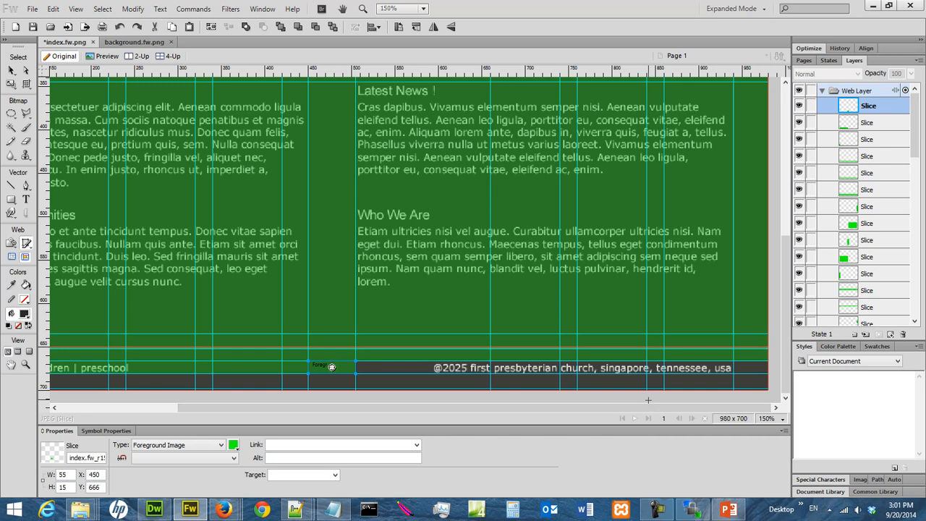
left_click_drag(355, 361, 768, 373)
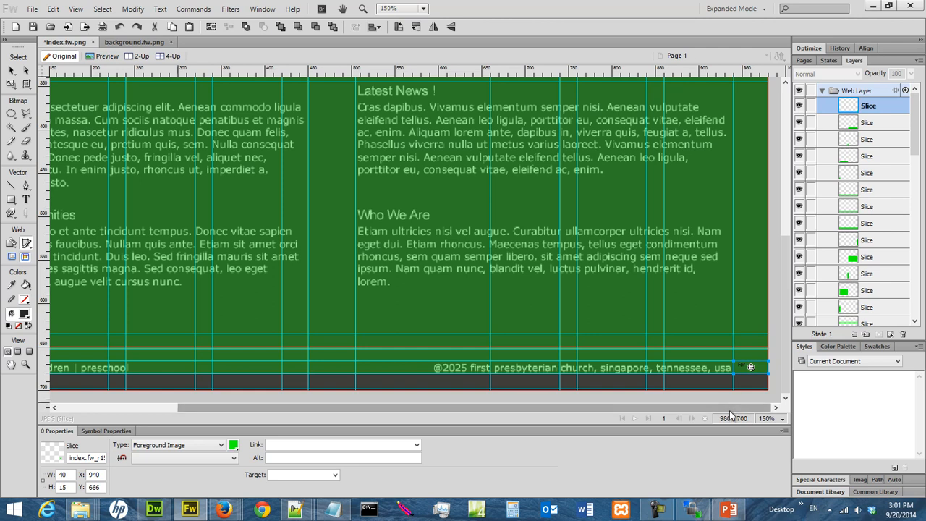
left_click_drag(727, 409, 467, 435)
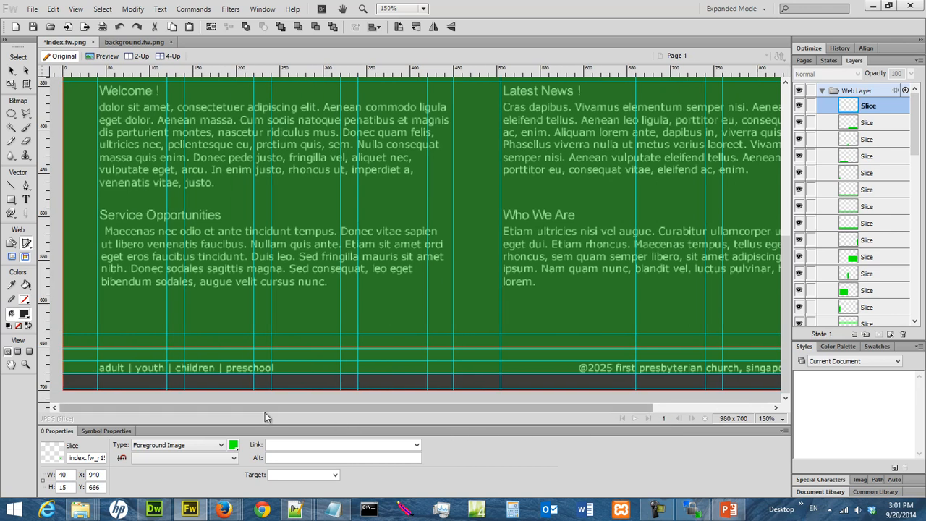
- At 200% zoom, draw a full-width 980 × 17 slice at Y 681 below the footer text
left_click(781, 420)
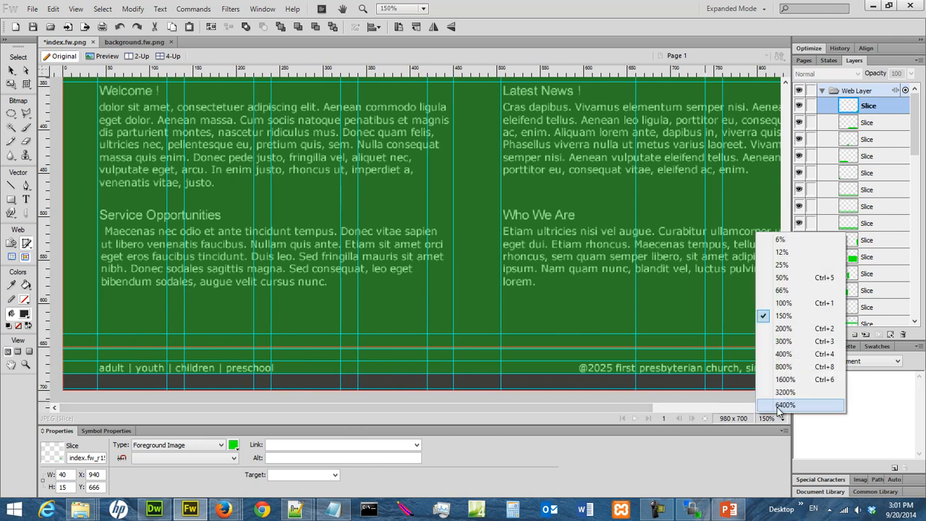
left_click(774, 329)
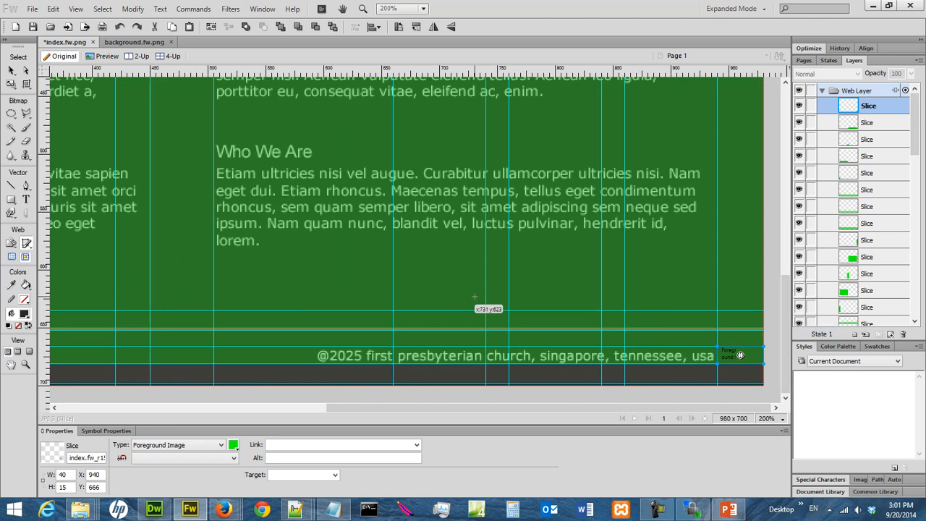
left_click_drag(541, 414, 202, 414)
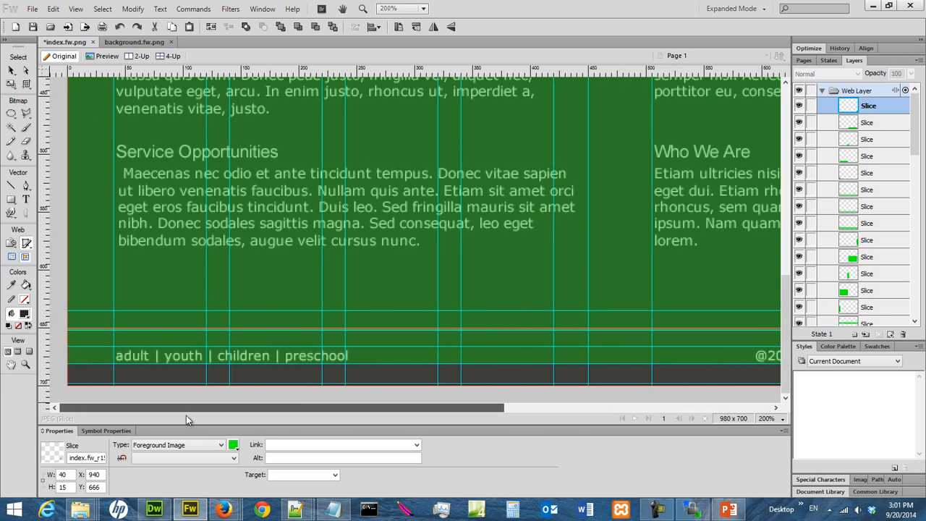
left_click_drag(67, 369, 163, 414)
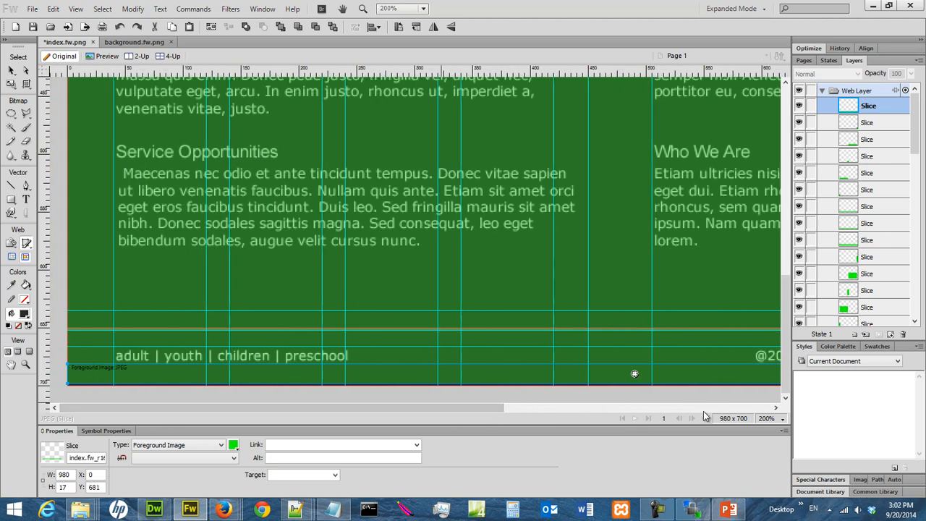
- At 400% zoom, slice the 980 × 2 strip at Y 698, then return to 100%
left_click(781, 418)
left_click(788, 353)
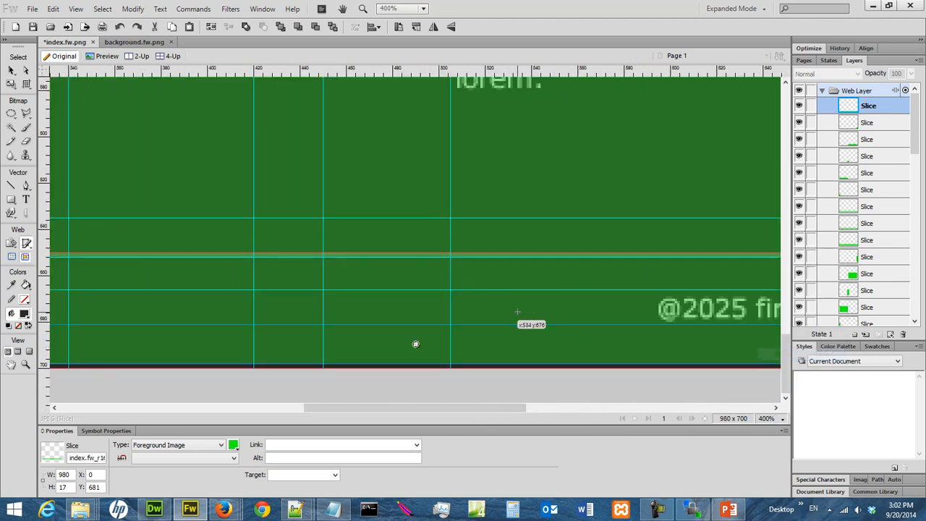
left_click_drag(473, 407, 192, 422)
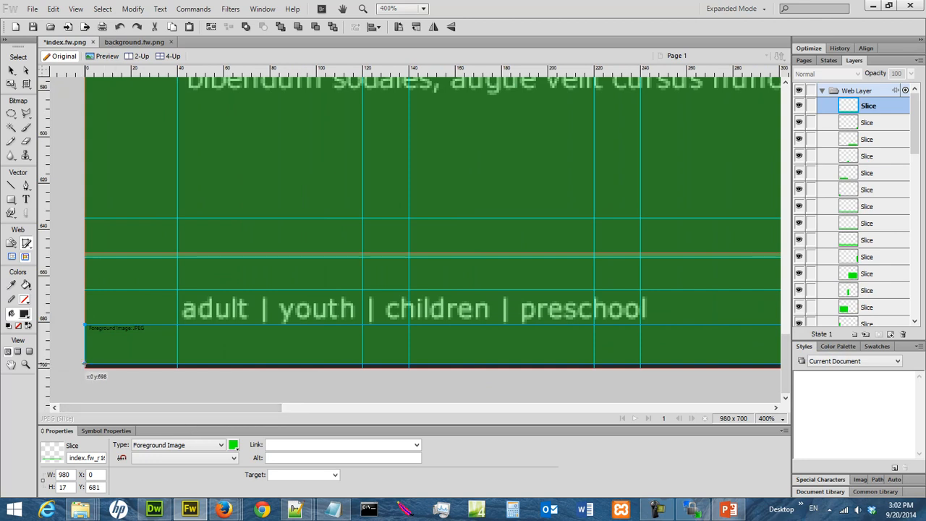
left_click_drag(85, 366, 748, 368)
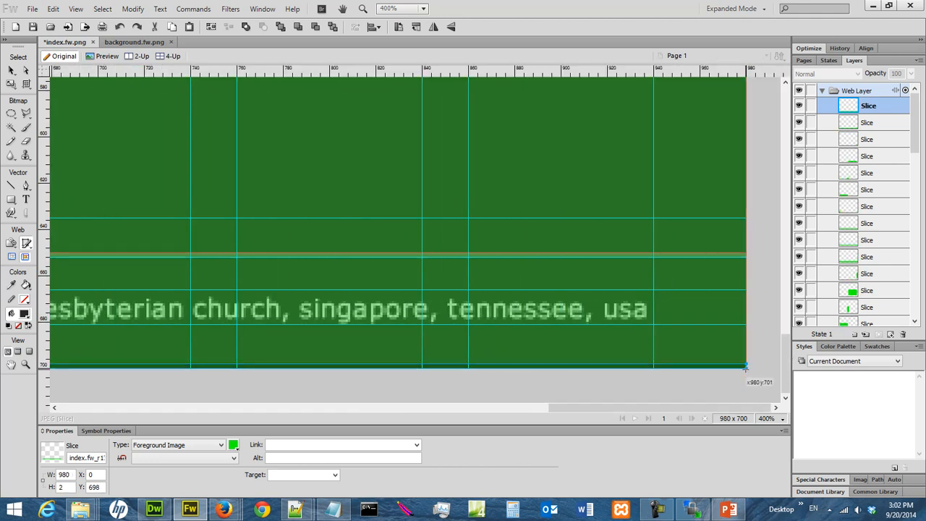
left_click(770, 418)
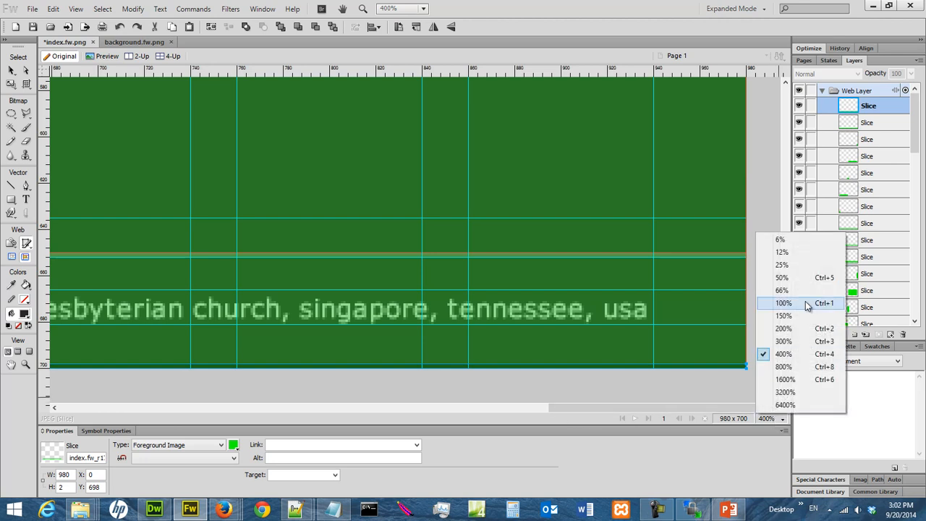
left_click(808, 305)
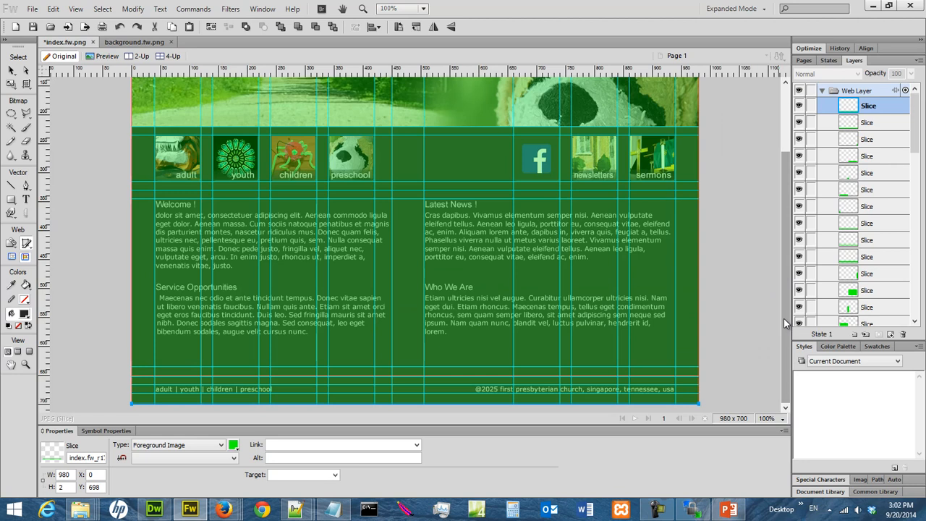
- Save index.fw.png with its slices, collapse the Web Layer folder and select the background layer
left_click_drag(784, 319, 783, 279)
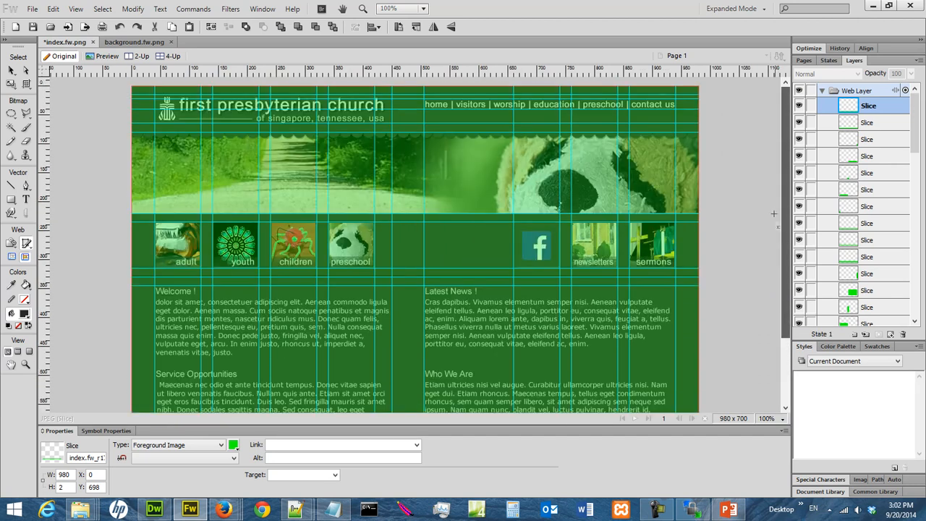
key("ctrl+s")
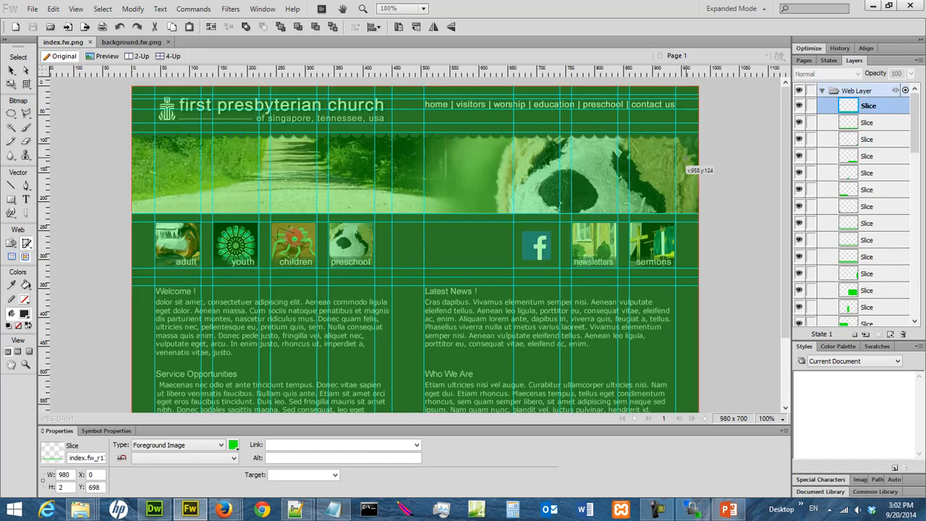
left_click(822, 90)
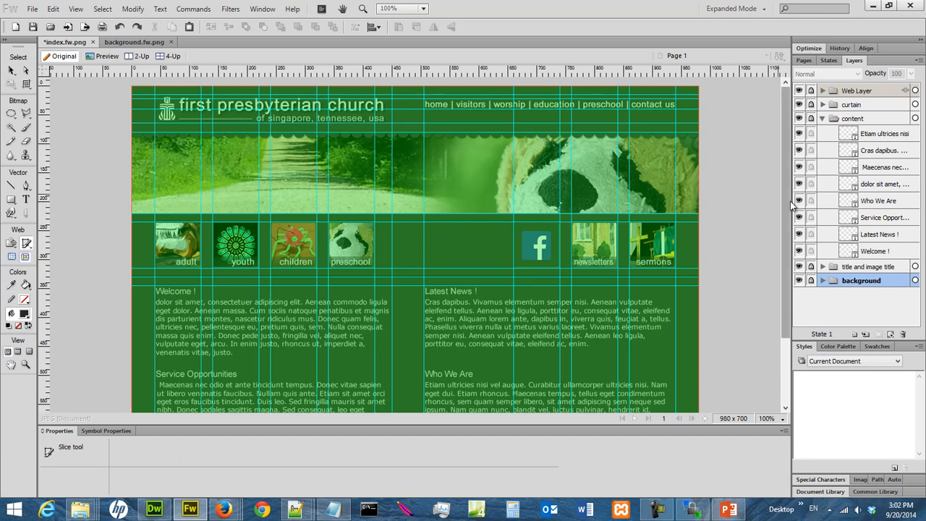
scroll(787, 195, "down", 3)
scroll(784, 187, "up", 3)
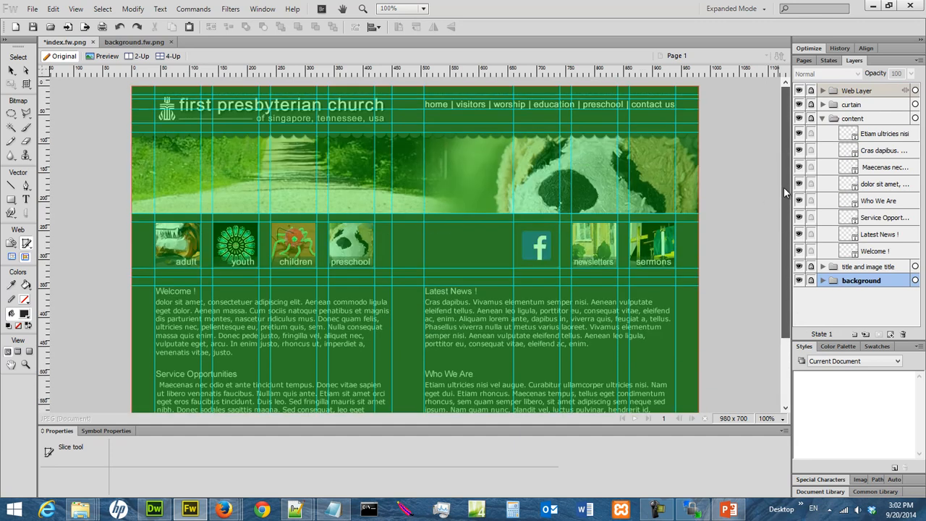